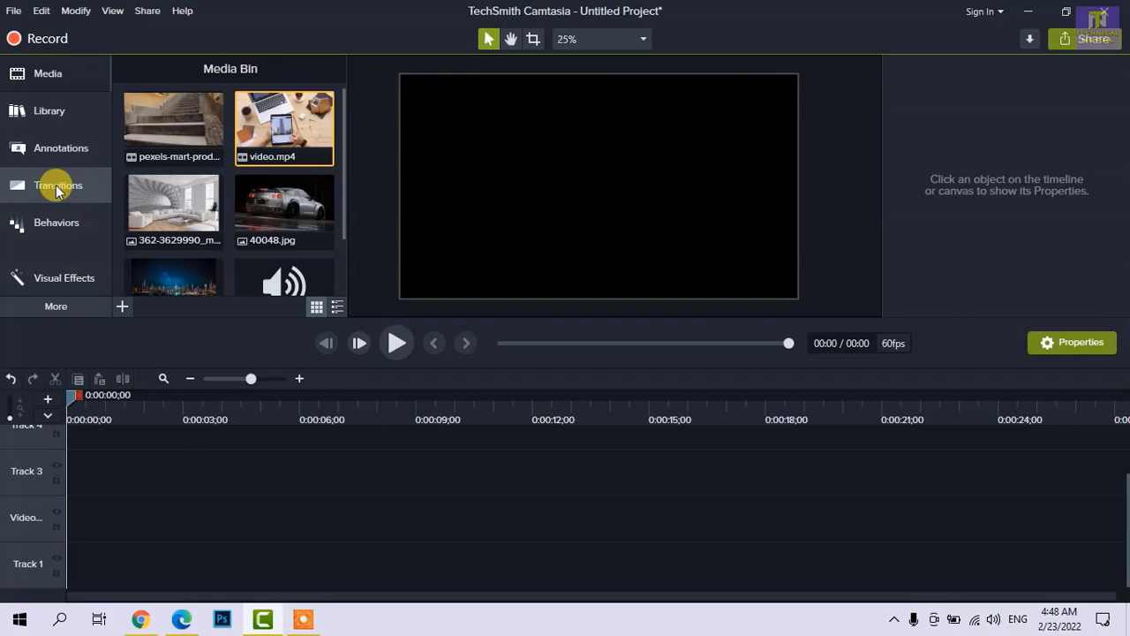
Step: Place the pexels-mart-production clip at the start of Track 1 and the video.mp4 clip directly after it
left_click(212, 132, "ctrl")
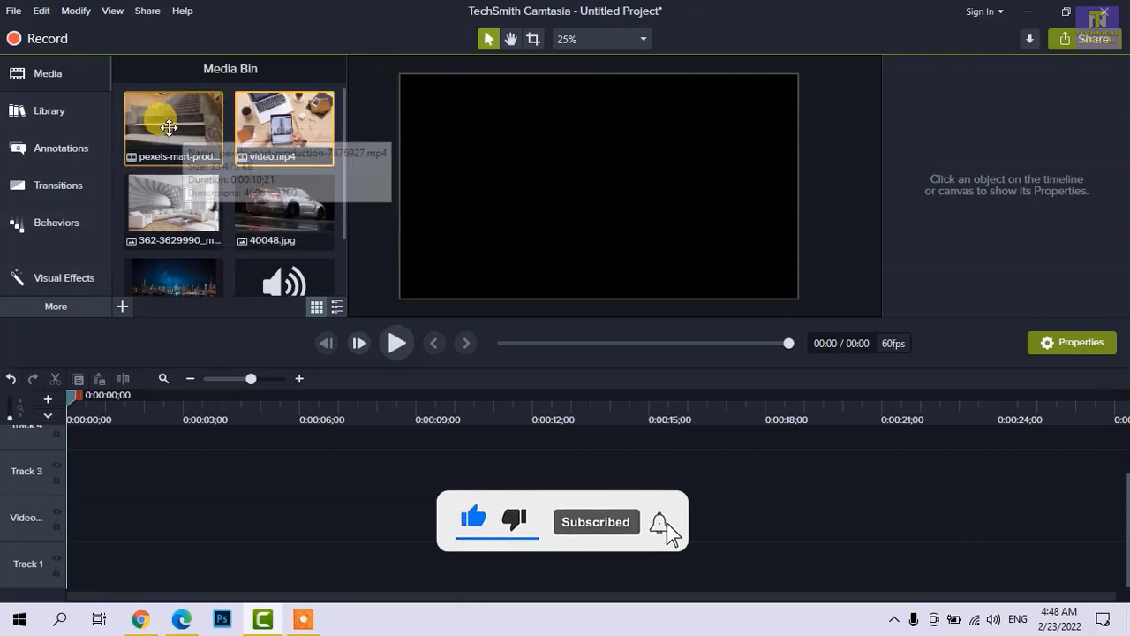
left_click_drag(173, 126, 115, 424)
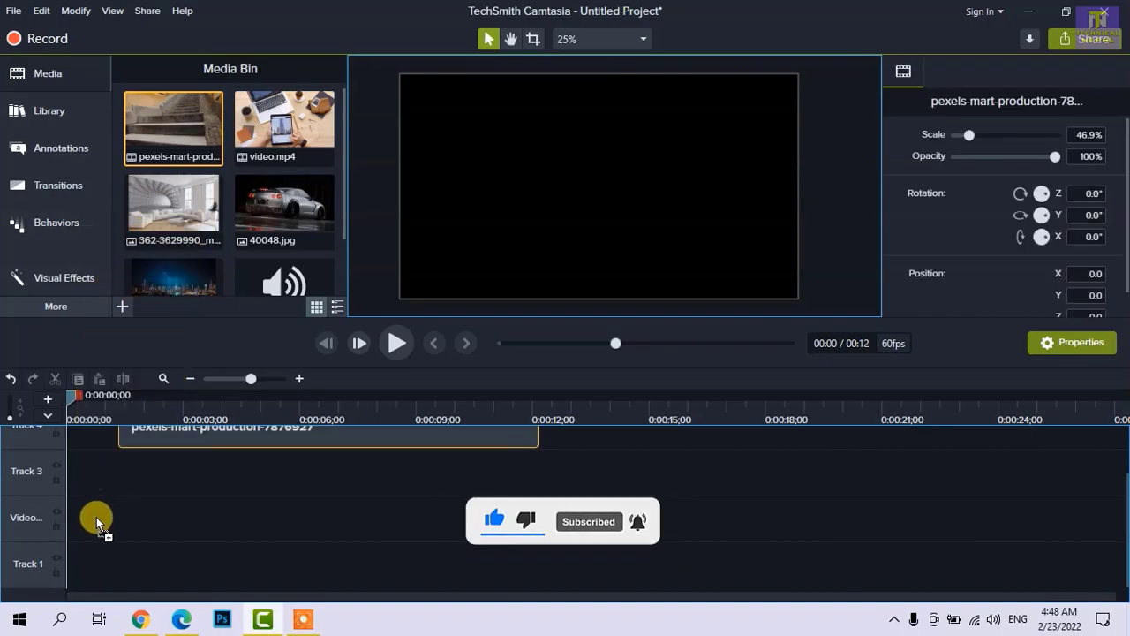
left_click_drag(84, 562, 61, 565)
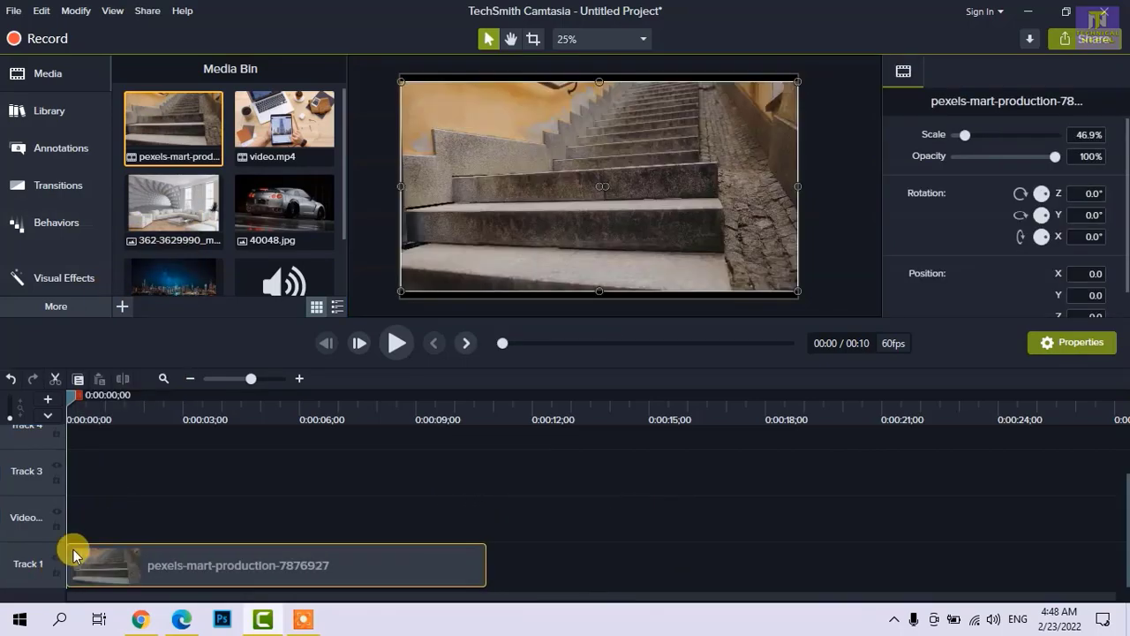
left_click_drag(269, 128, 437, 451)
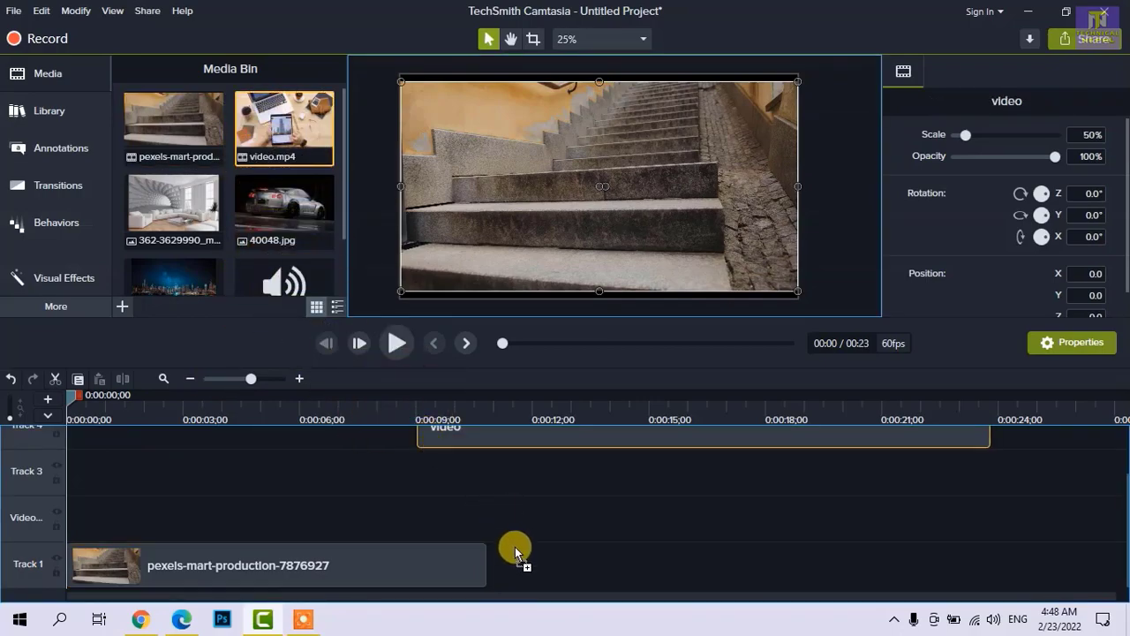
left_click_drag(509, 568, 465, 569)
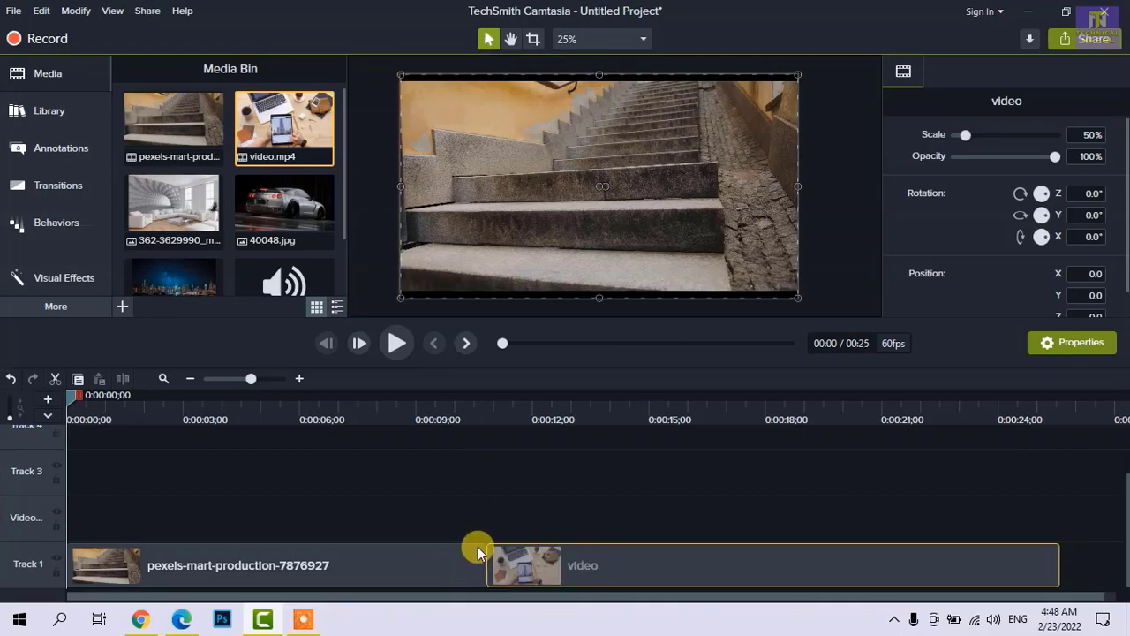
Step: Play the timeline across the cut between the two clips on Track 1
left_click(392, 408)
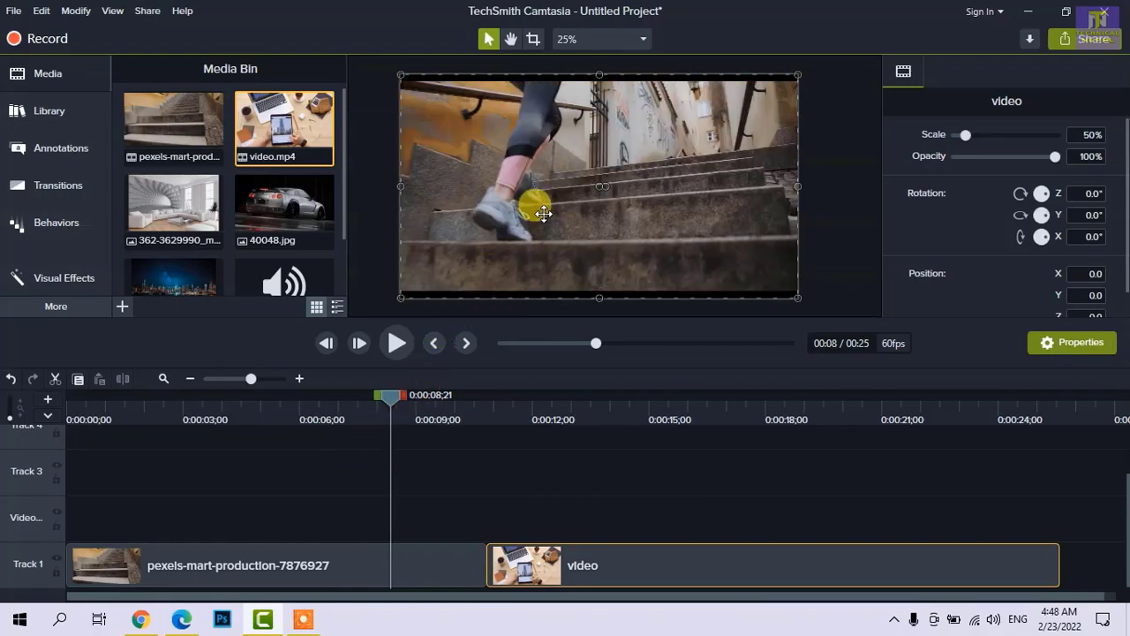
key("space")
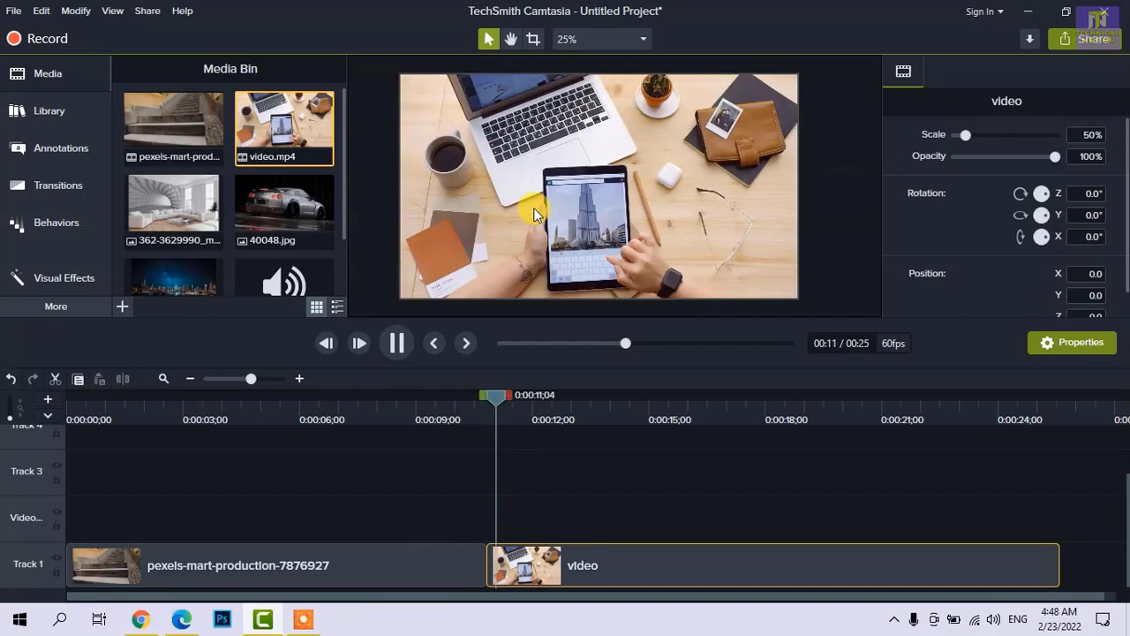
key("space")
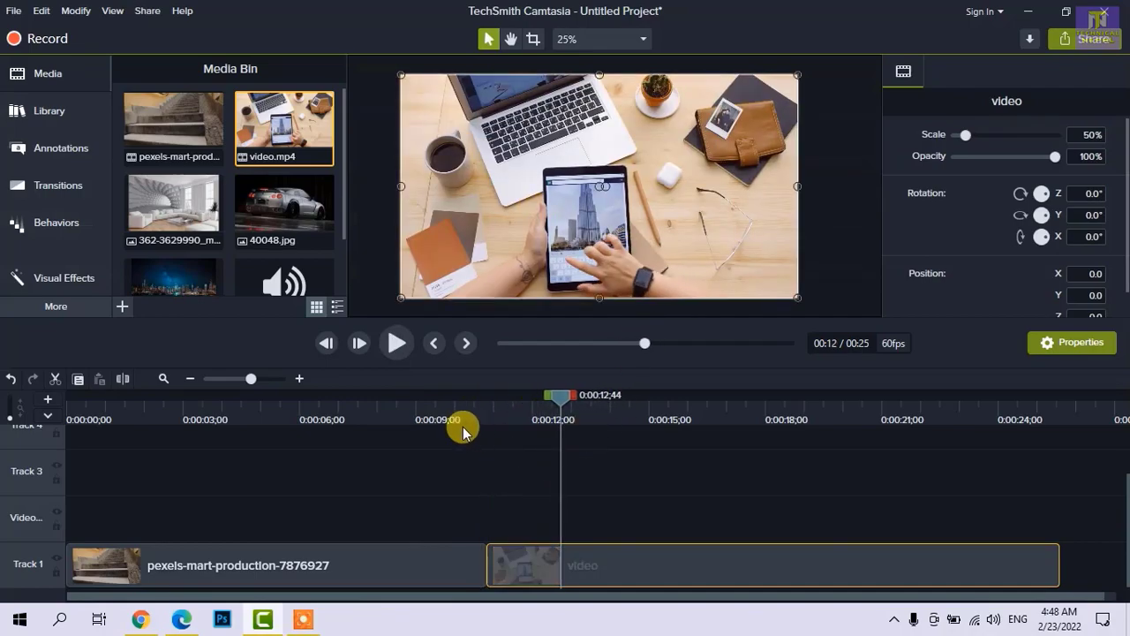
left_click(467, 570)
left_click(512, 560)
Step: Apply the Checkerboard transition at the cut between the two clips on Track 1
left_click(22, 184)
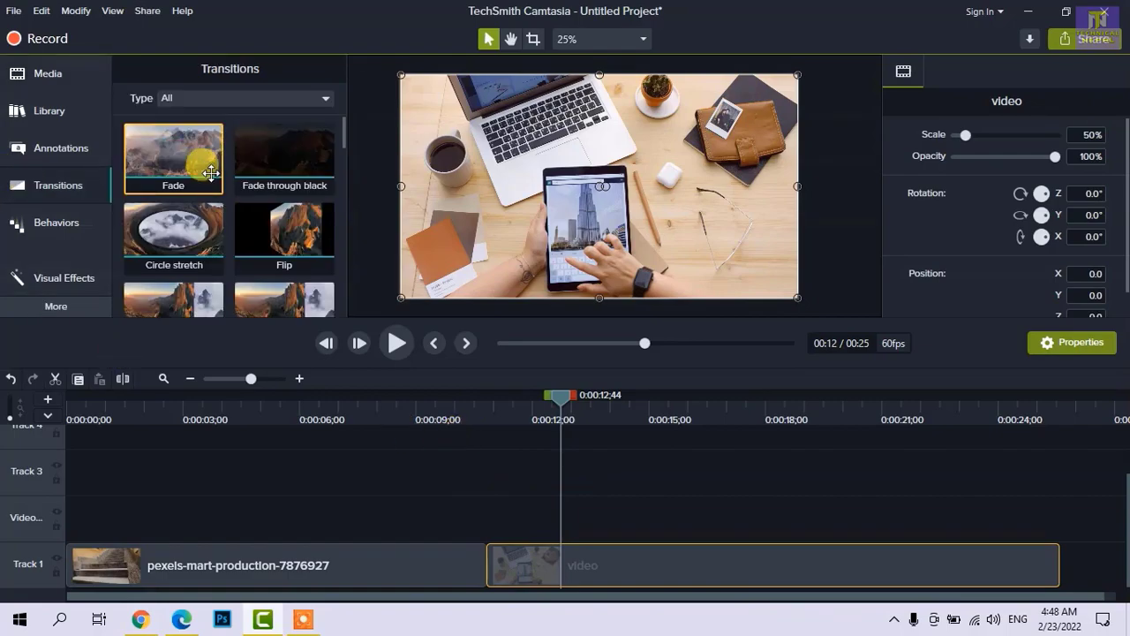
scroll(249, 232, "down", 4)
scroll(254, 238, "up", 3)
scroll(254, 238, "up", 1)
left_click(227, 97)
left_click(195, 122)
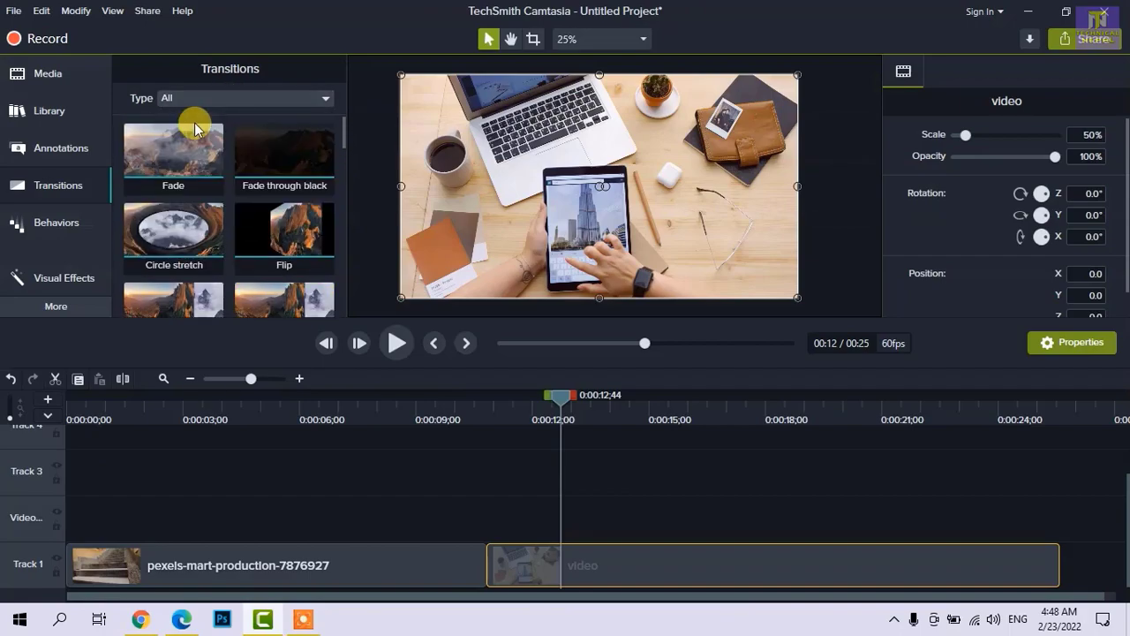
left_click_drag(344, 143, 338, 225)
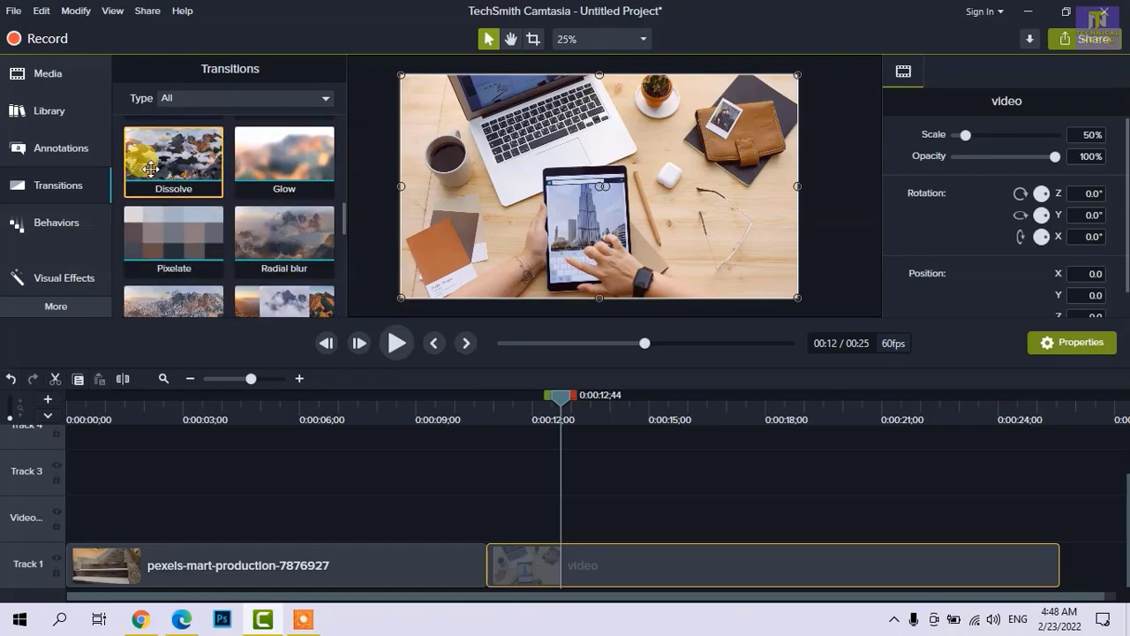
scroll(194, 221, "down", 1)
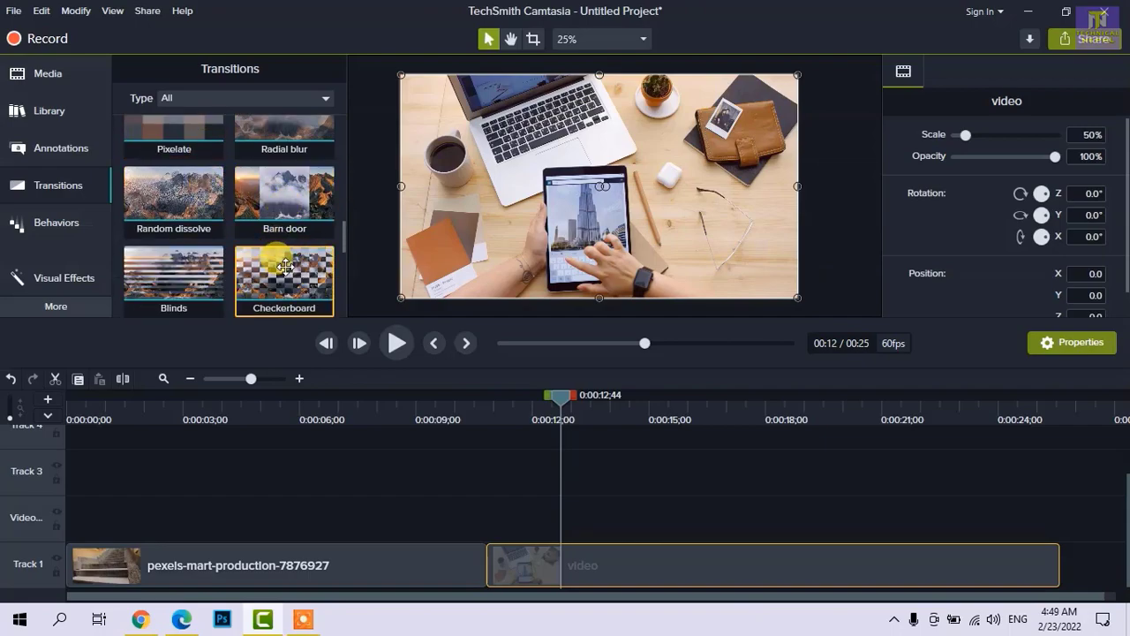
left_click_drag(284, 265, 493, 574)
Step: Play the Checkerboard transition from shortly before the cut, replaying it from a nearer point
left_click_drag(448, 408, 381, 411)
left_click(419, 464)
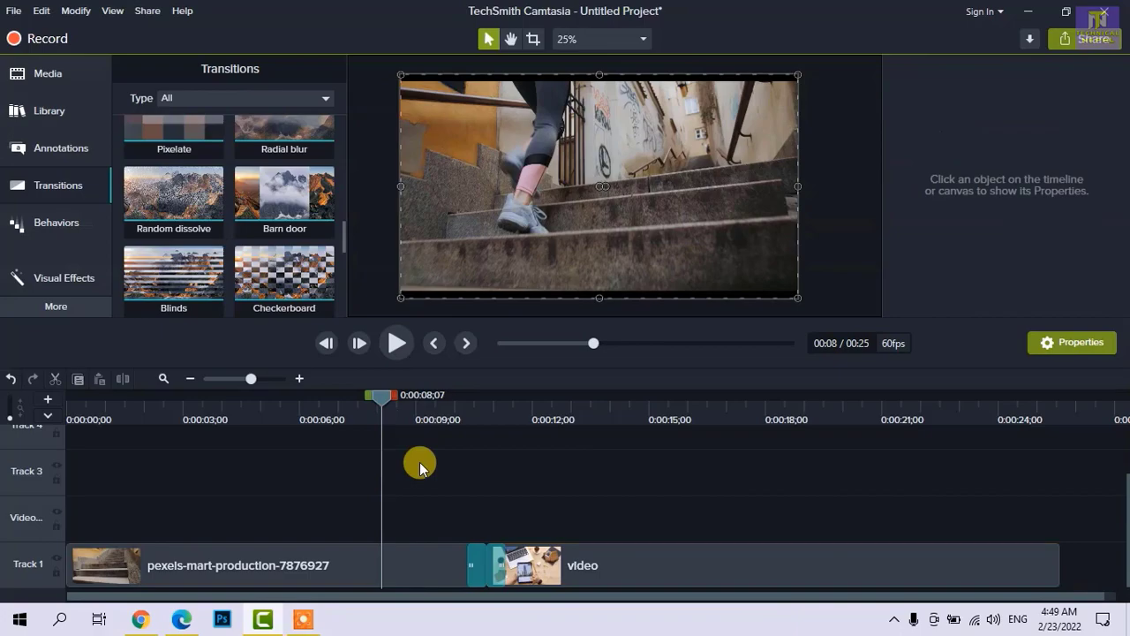
key("space")
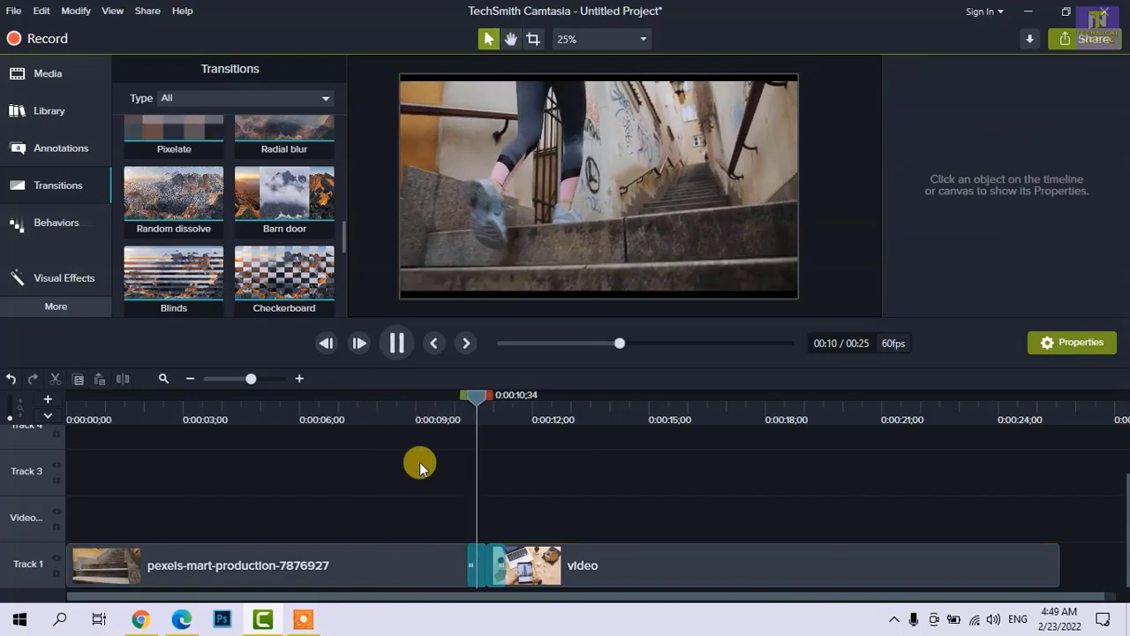
key("space")
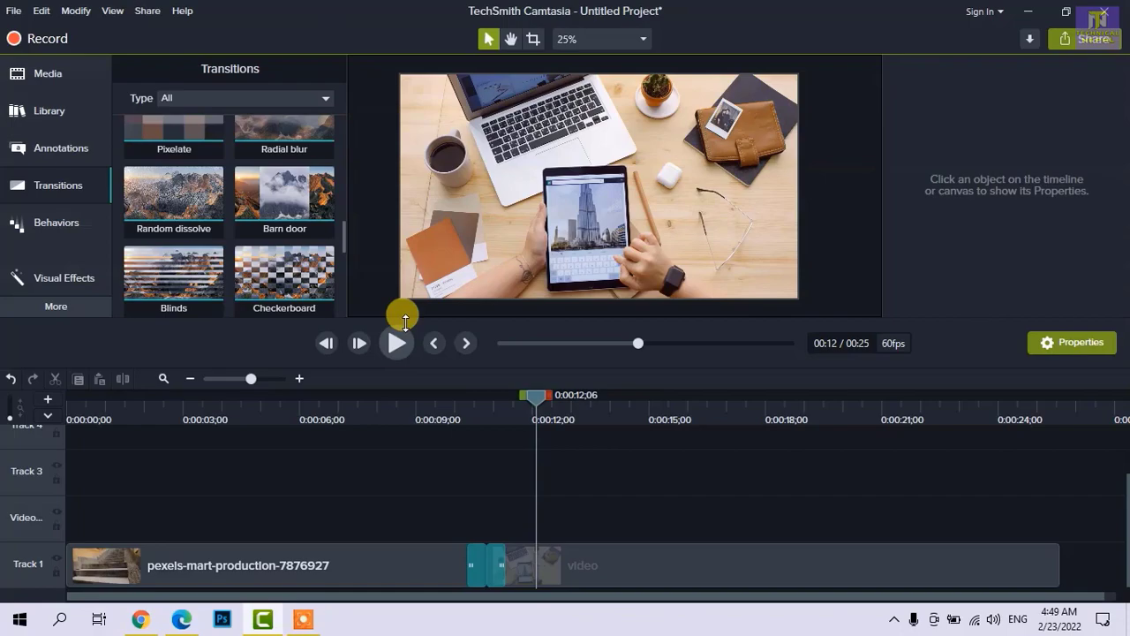
left_click_drag(380, 407, 445, 409)
key("space")
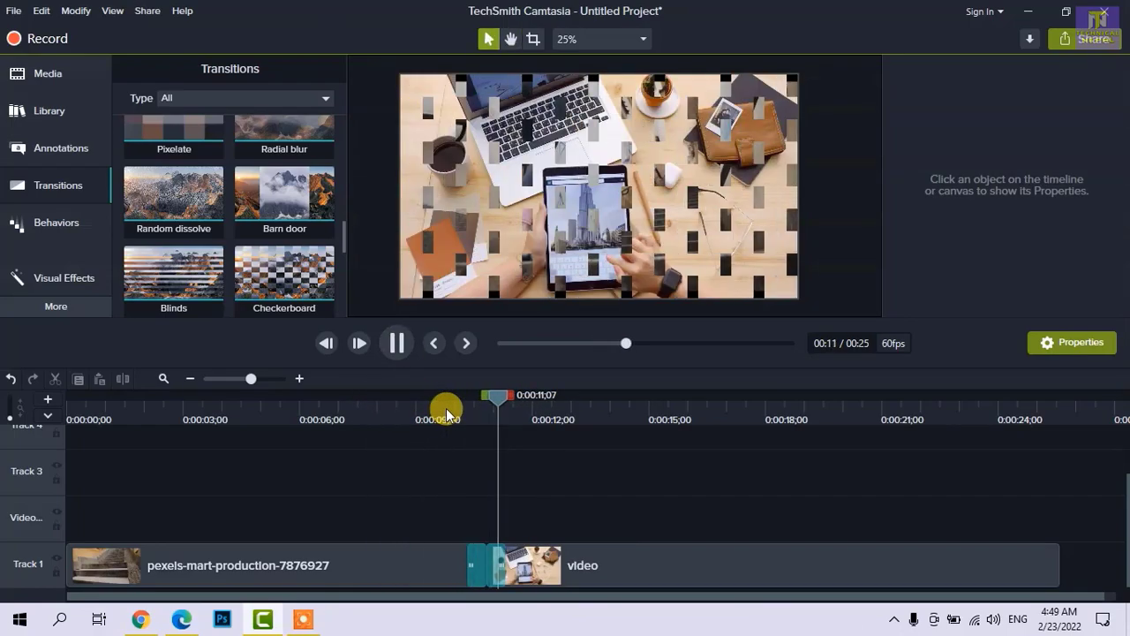
Step: Delete the Checkerboard transition between the two clips
left_click(495, 574)
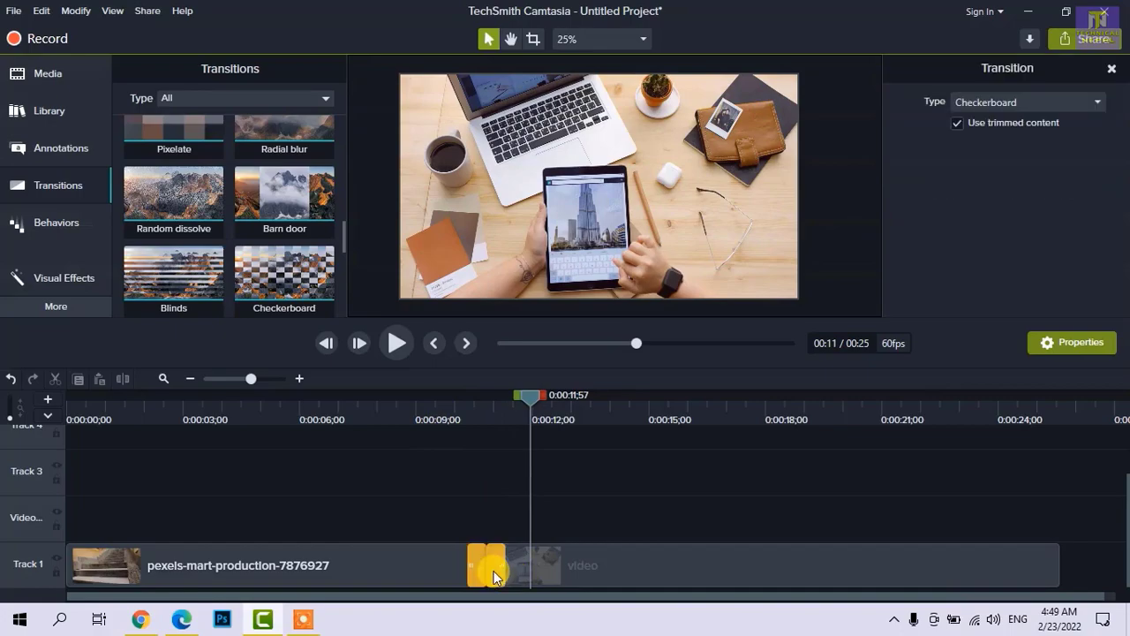
left_click(477, 515)
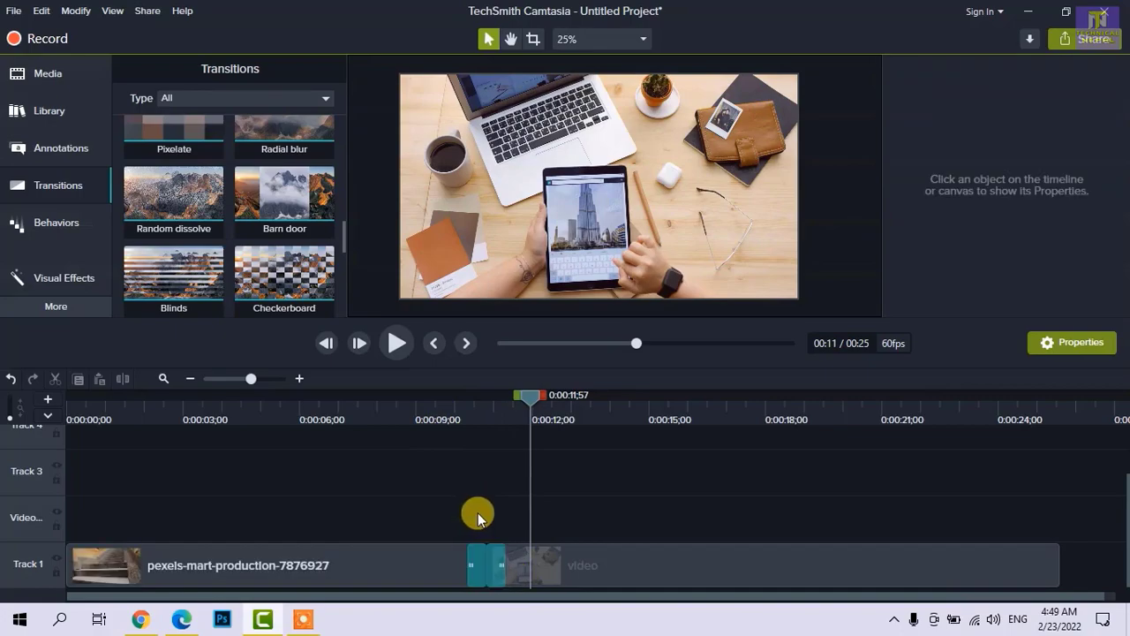
left_click(494, 562)
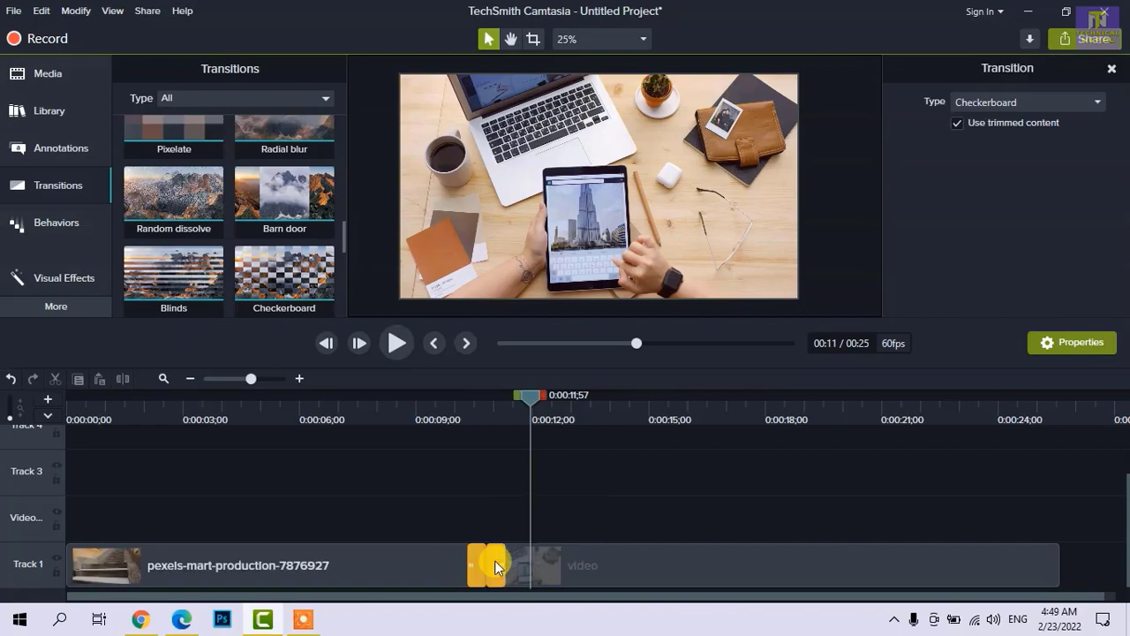
right_click(489, 565)
left_click(505, 519)
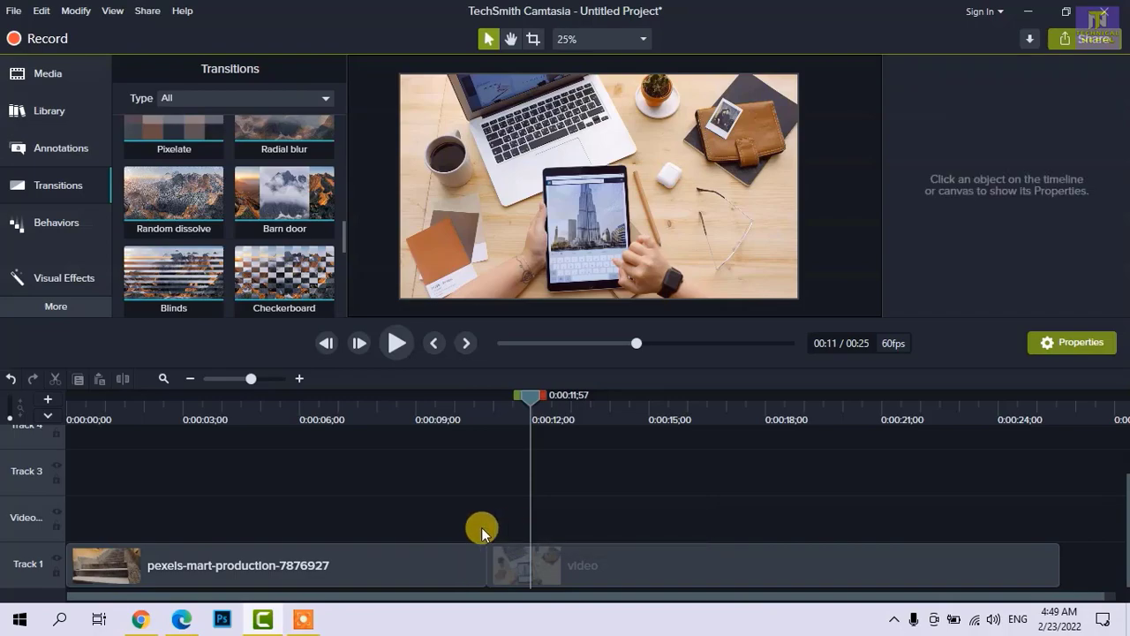
Step: Apply the Whip spin transition at the cut between the two clips on Track 1
scroll(172, 238, "up", 1)
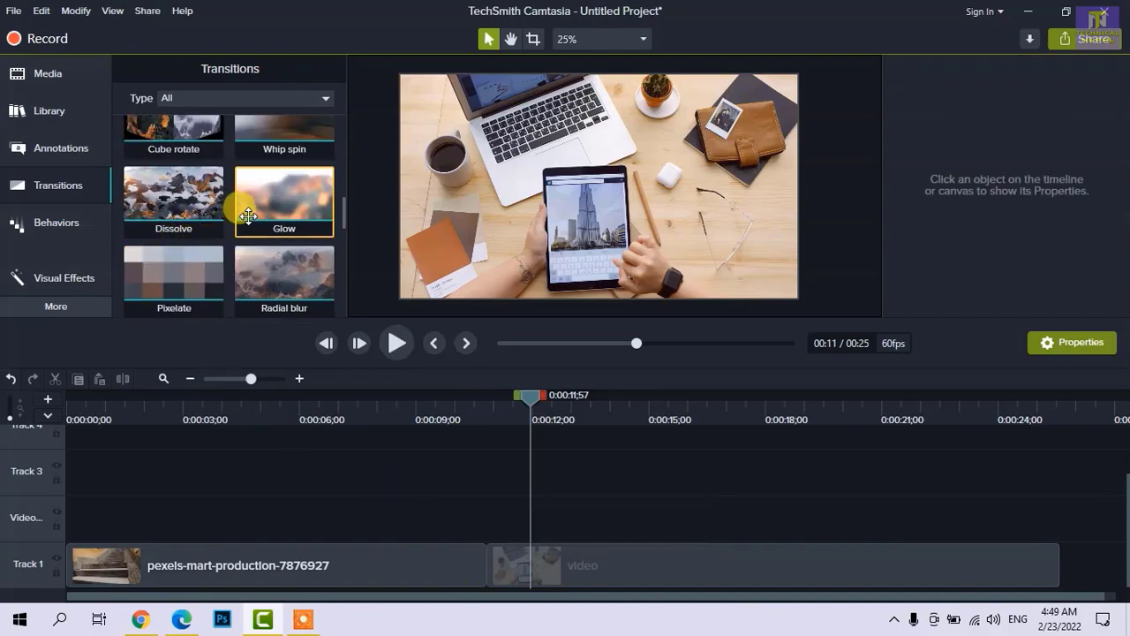
scroll(247, 203, "up", 1)
left_click_drag(272, 149, 482, 565)
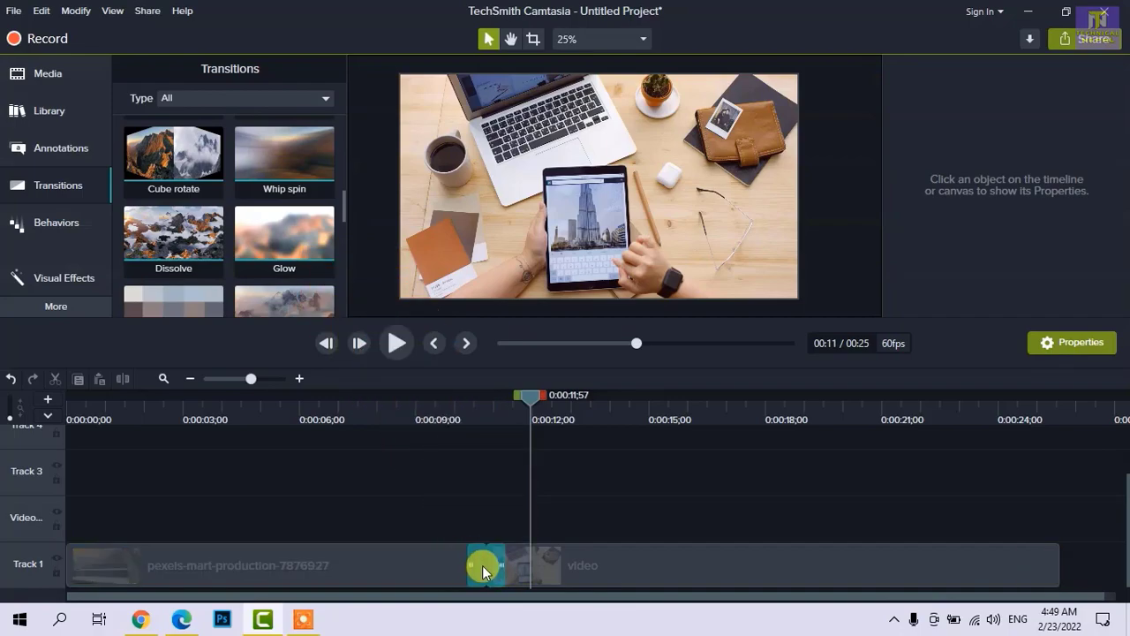
Step: Play the timeline through the Whip spin transition
left_click(442, 402)
key("space")
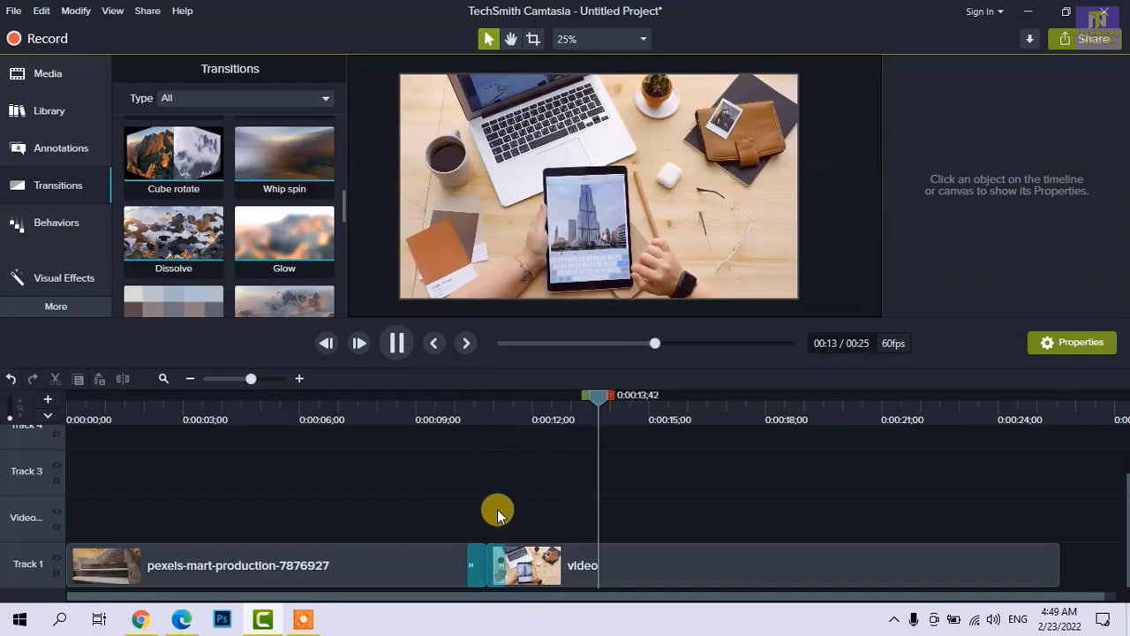
key("space")
Step: Delete the Whip spin transition between the two clips
left_click(479, 563)
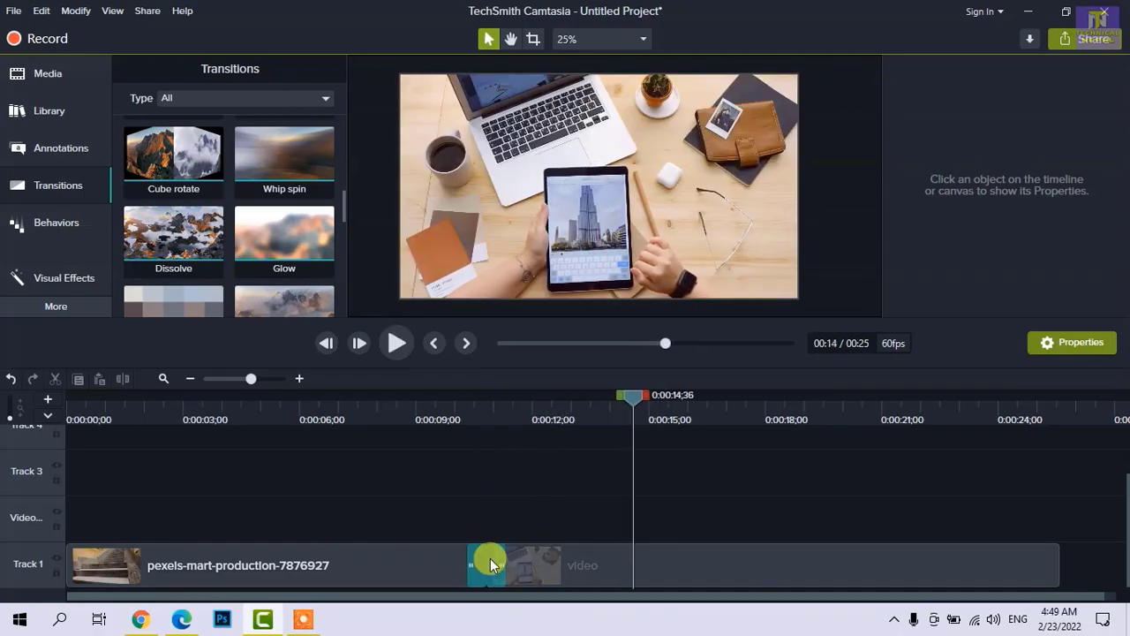
left_click(490, 564)
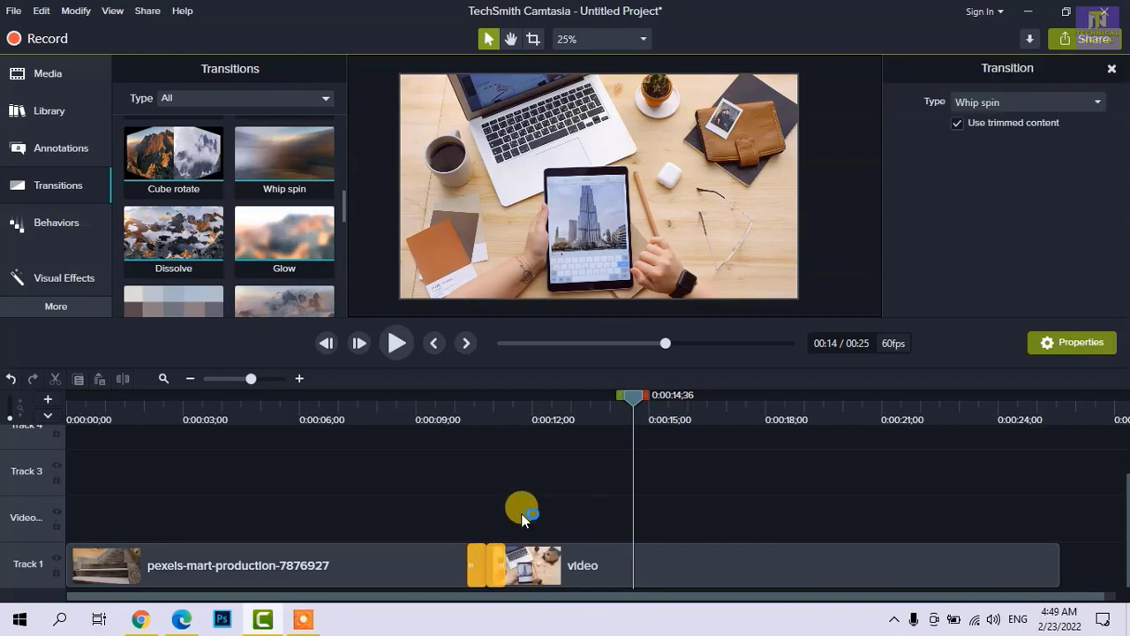
left_click(502, 517)
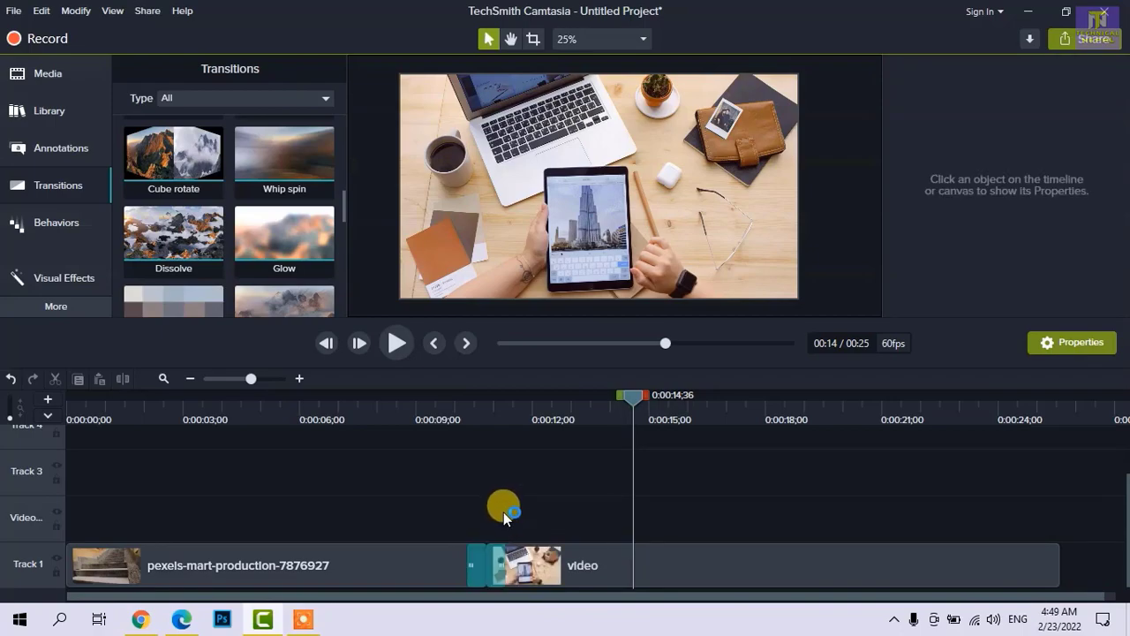
left_click(482, 557)
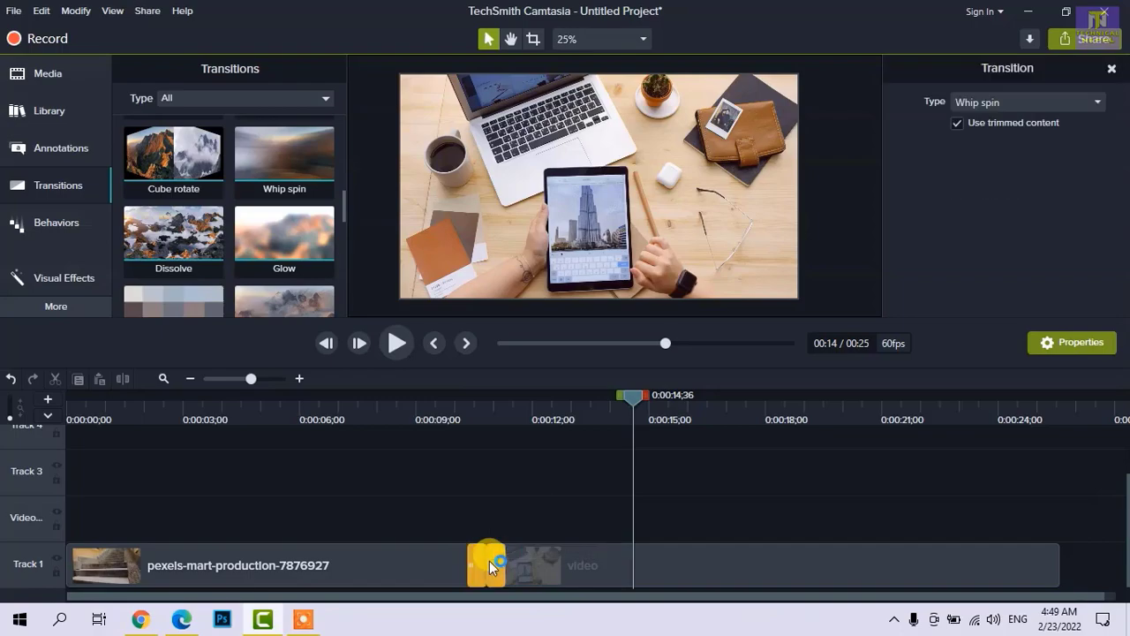
key("Delete")
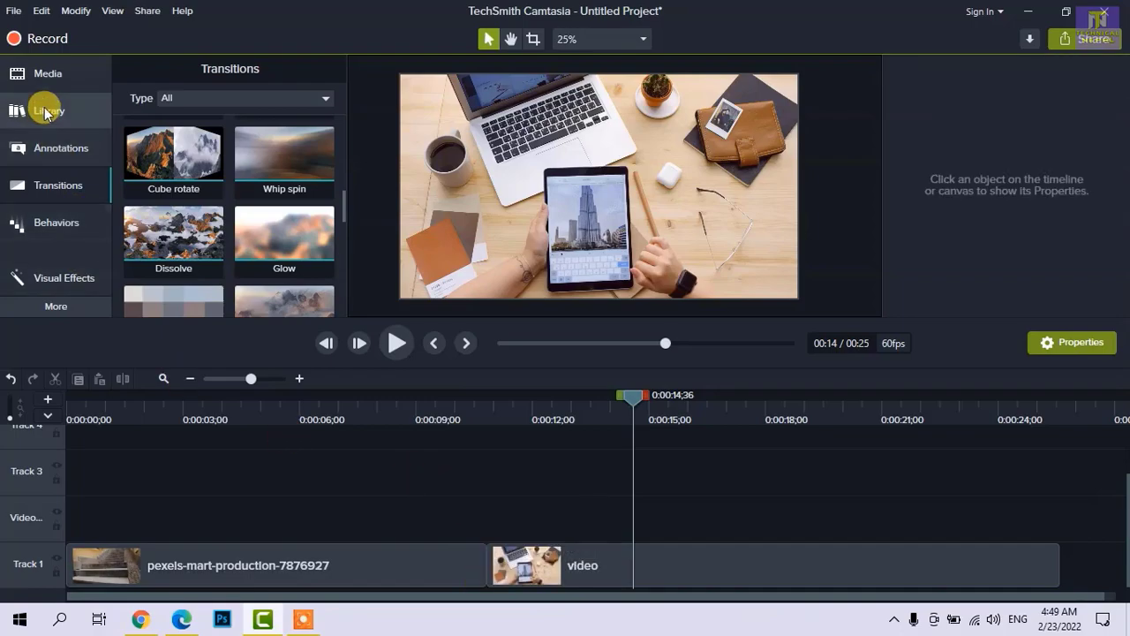
Step: Add the modern living-room image from the project media to Track 1, shortly after the end of the video clip
left_click(47, 80)
left_click_drag(152, 203, 187, 471)
left_click_drag(362, 466, 512, 472)
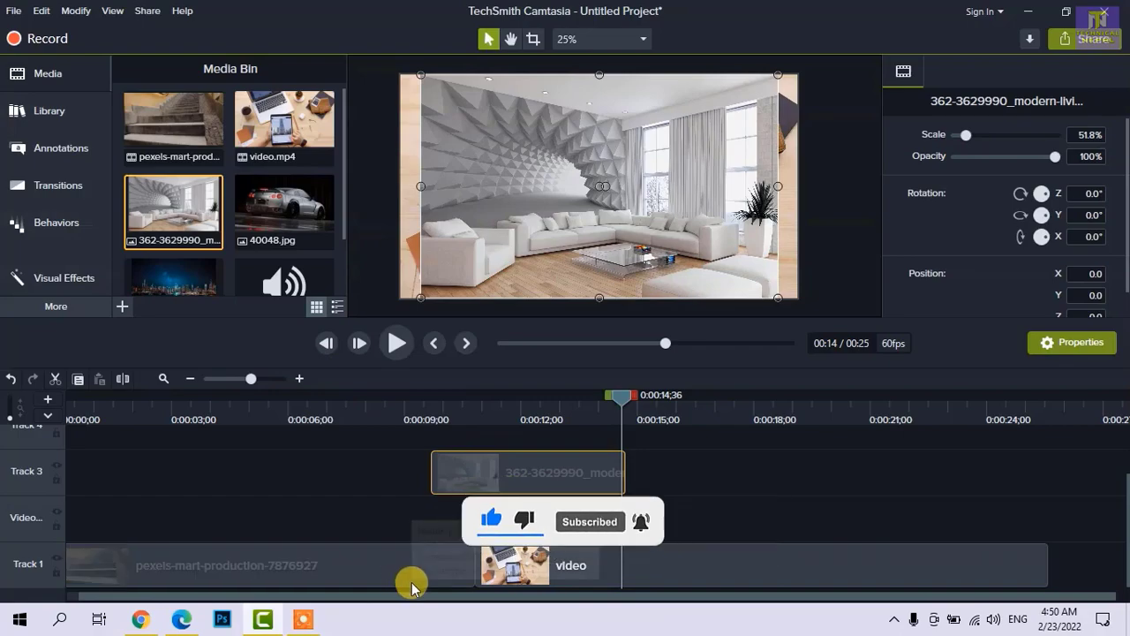
left_click_drag(525, 471, 1054, 542)
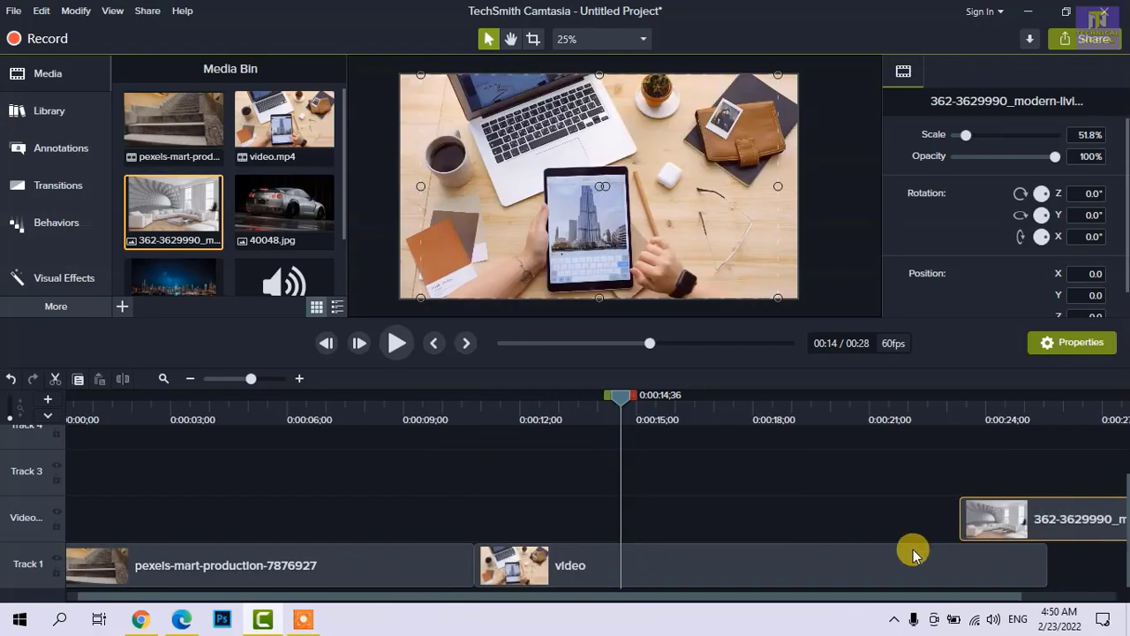
scroll(889, 586, "right", 3)
left_click_drag(916, 529, 780, 545)
Step: Enlarge the living-room image on the canvas to about 60% scale, covering the whole frame
left_click(627, 404)
key("space")
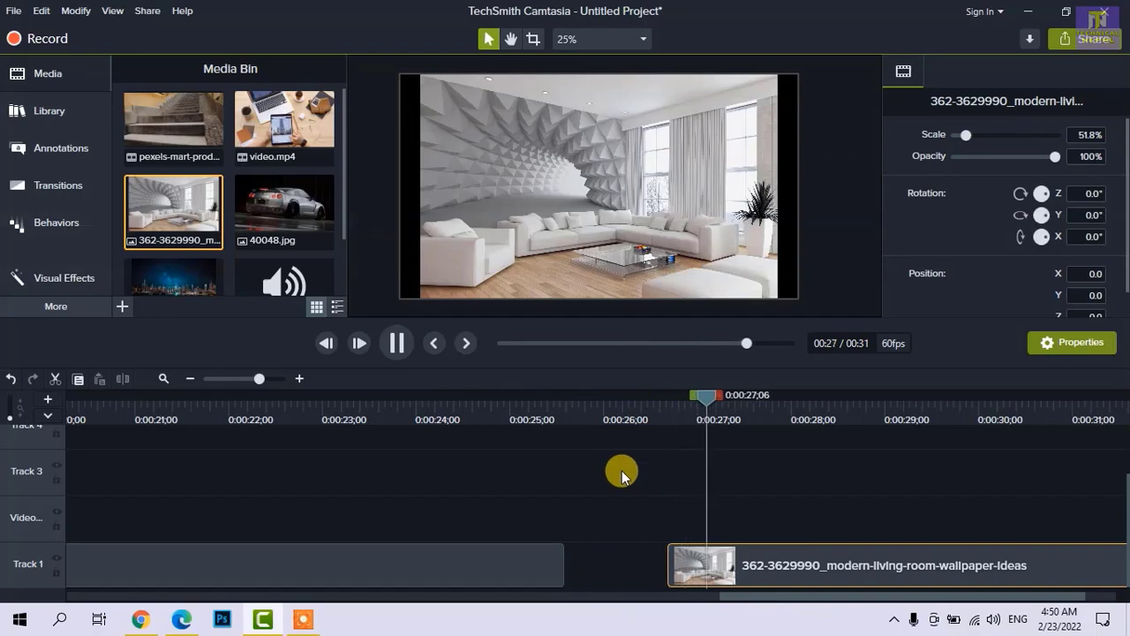
left_click(601, 193)
left_click_drag(601, 192, 638, 234)
left_click(773, 178)
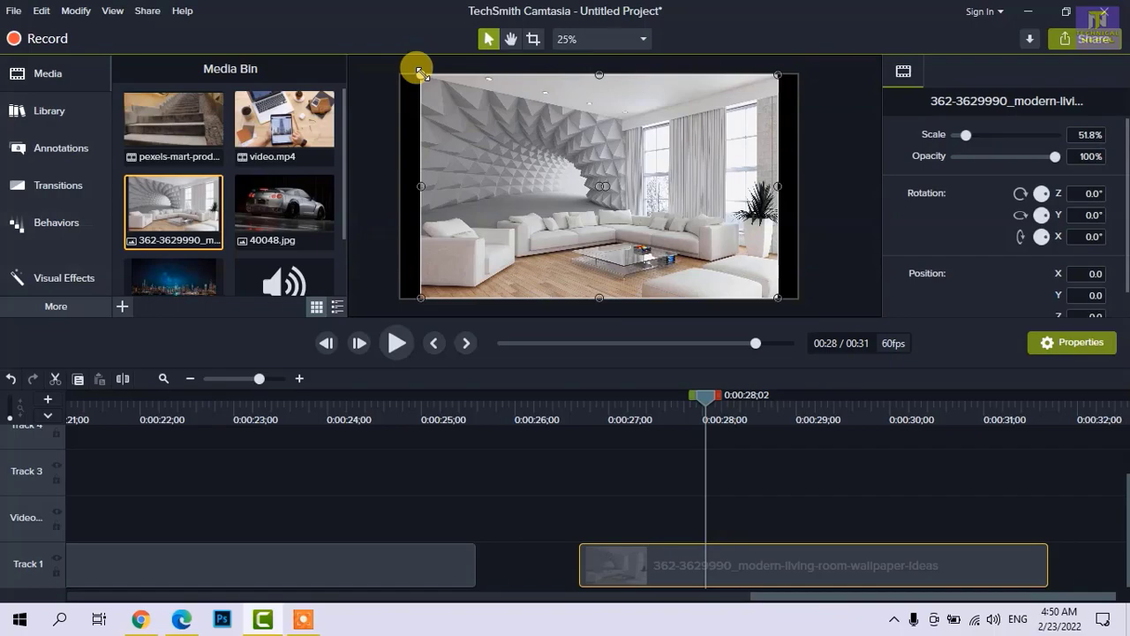
left_click_drag(421, 72, 396, 71)
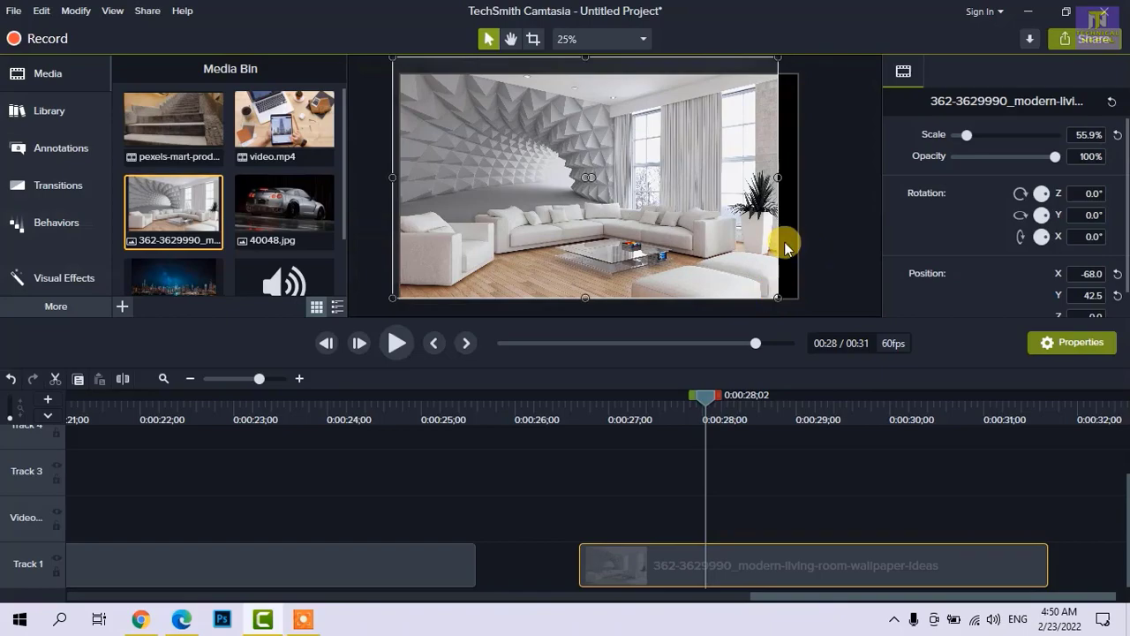
left_click_drag(771, 294, 805, 312)
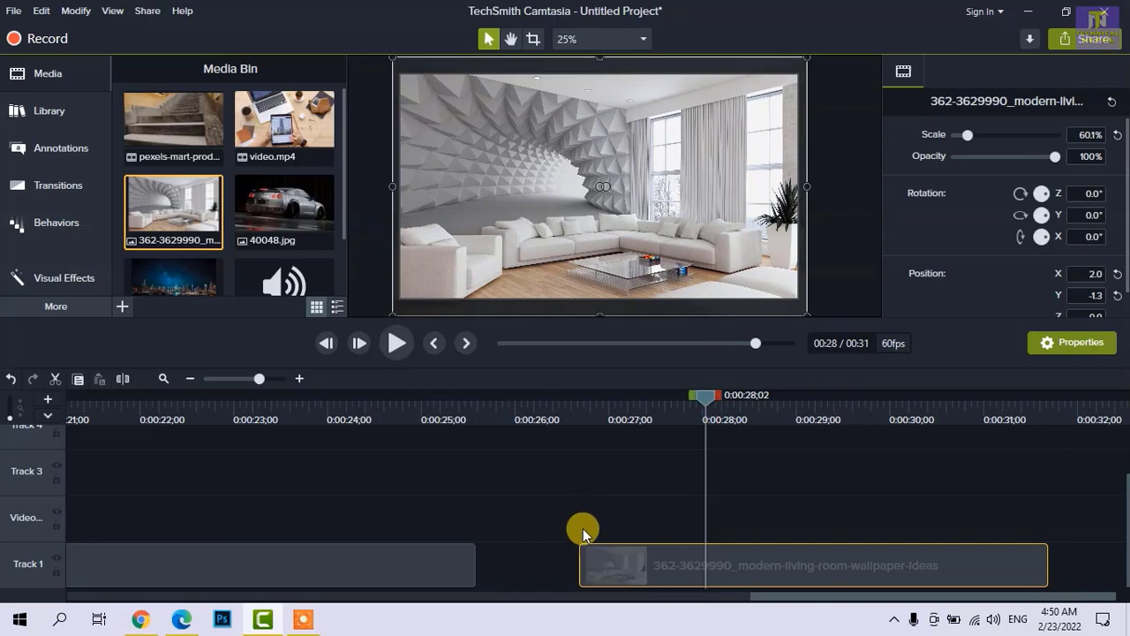
Step: Place the 40048 car image on Track 1 after the living-room image and trim the living-room image so the two meet
left_click_drag(300, 216, 867, 532)
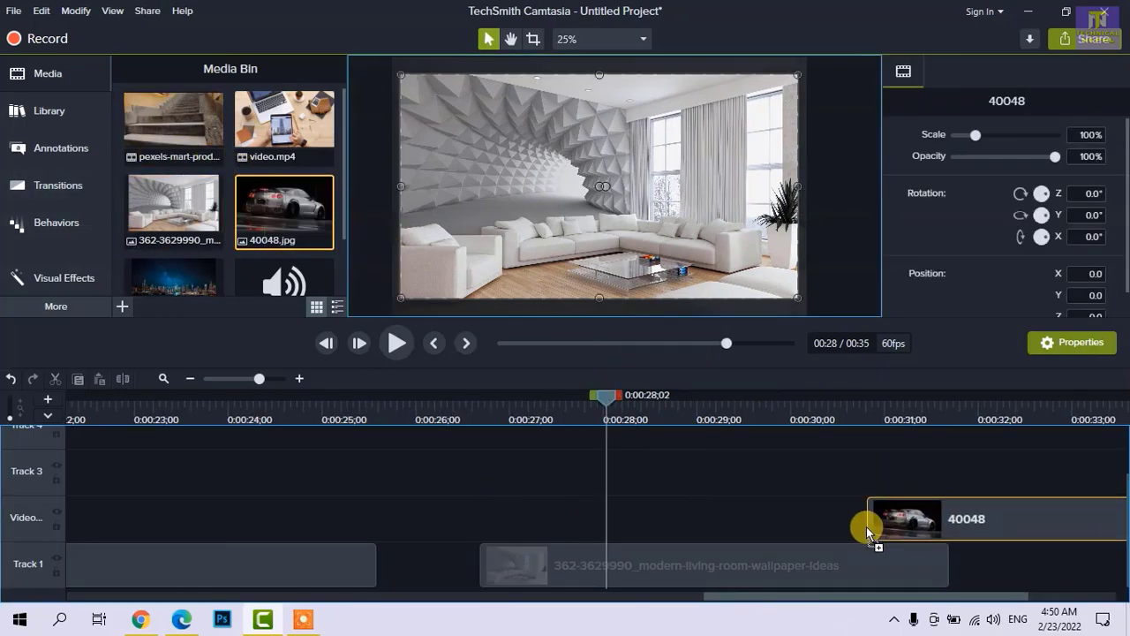
left_click(749, 564)
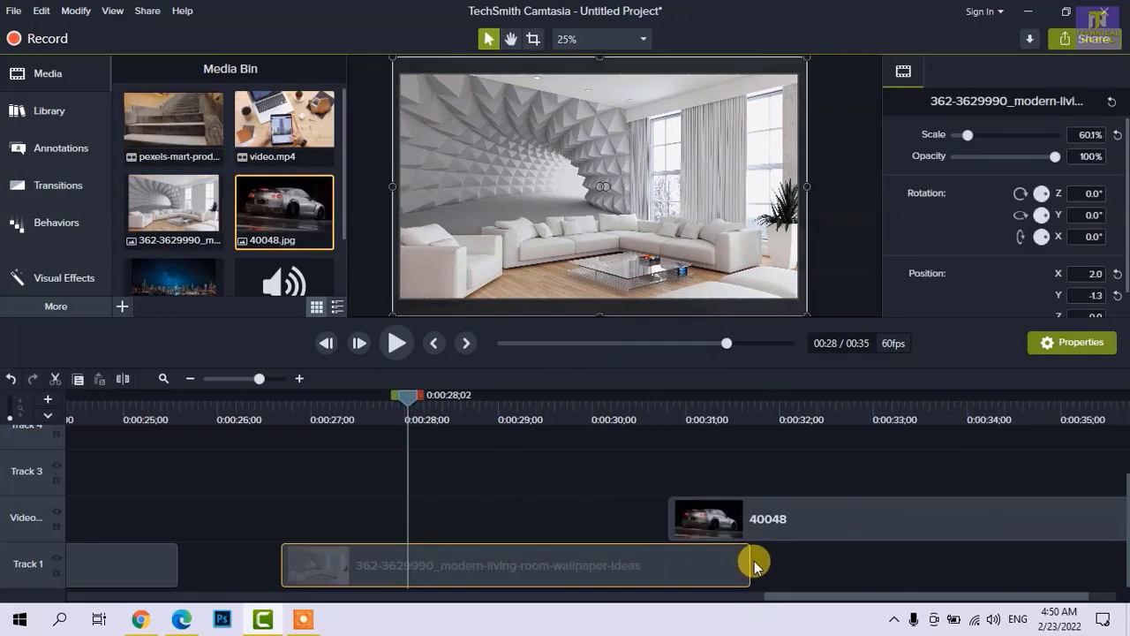
left_click_drag(749, 558, 517, 553)
left_click_drag(706, 521, 586, 560)
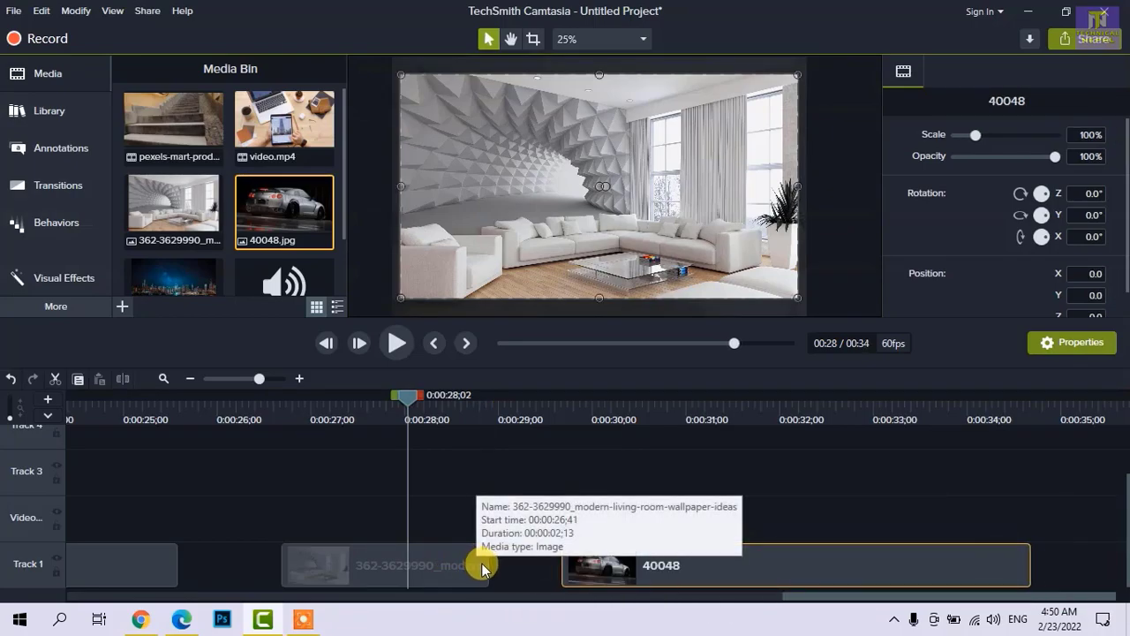
left_click_drag(485, 571, 560, 563)
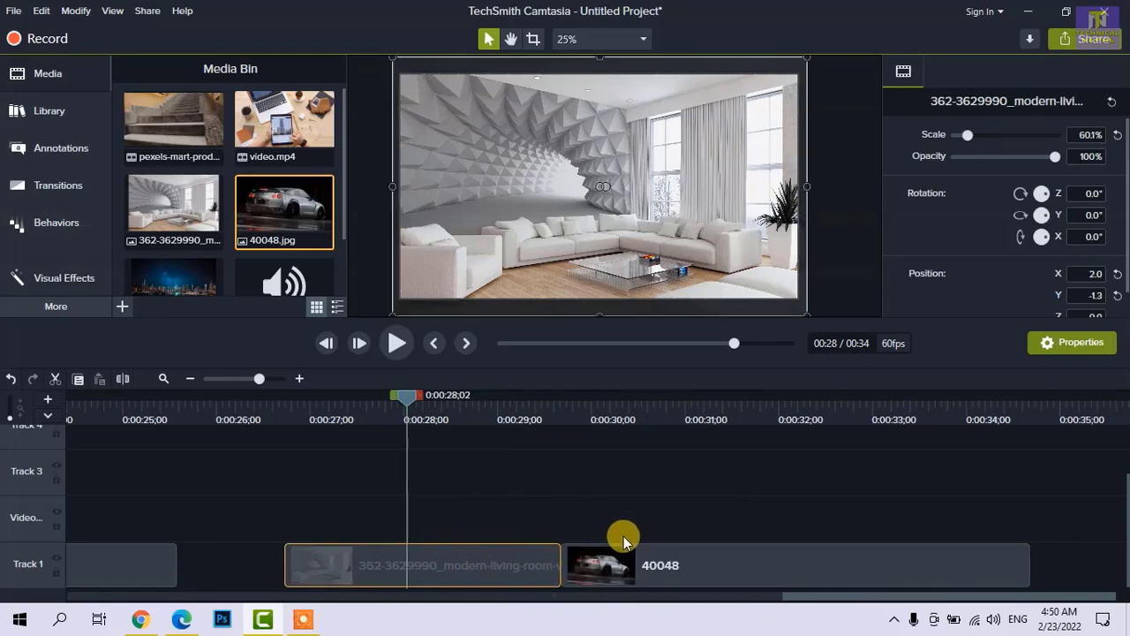
Step: Shorten the 40048 car image on Track 1 to a duration of about 2;31
left_click(992, 586)
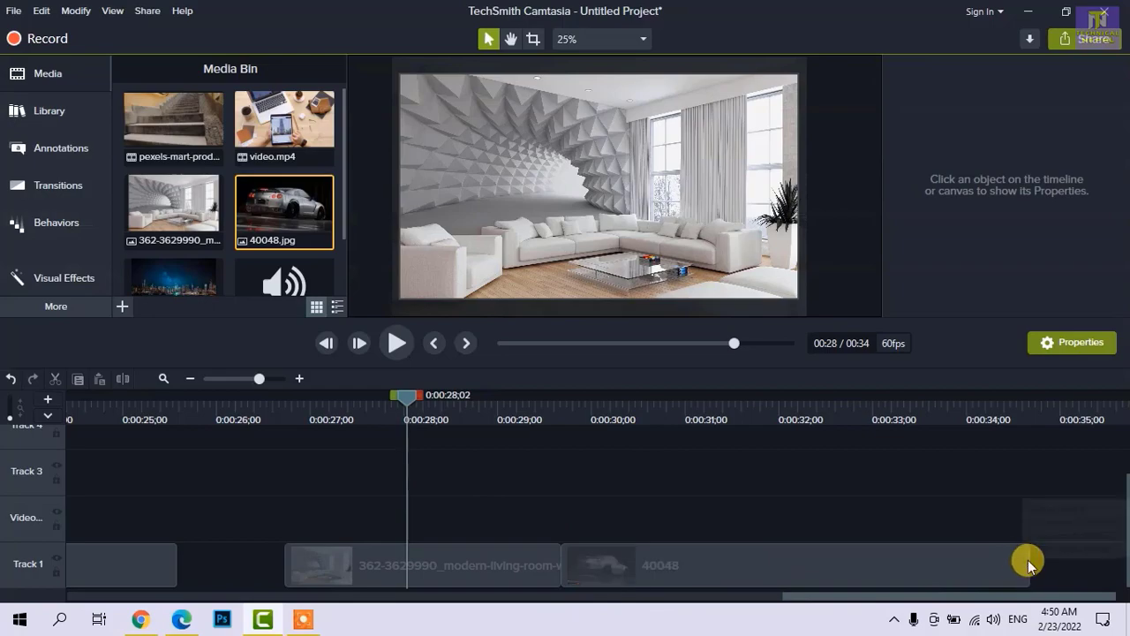
left_click(1028, 565)
left_click_drag(859, 572, 794, 570)
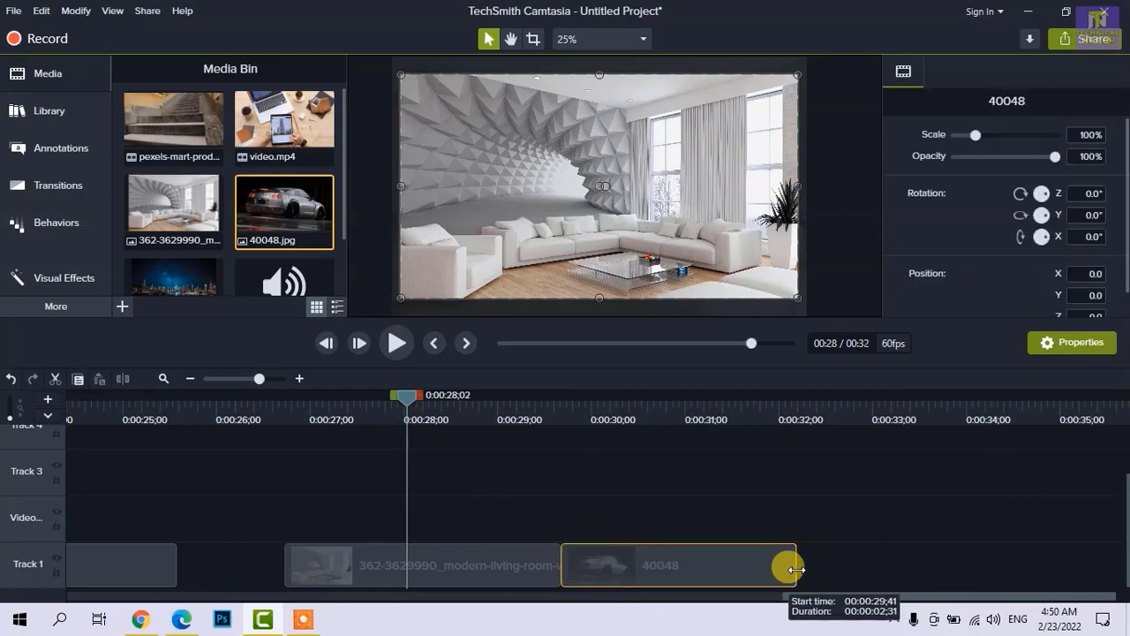
Step: Add the pexels-sanaan-mazhar city image directly after the car image on Track 1 and shorten it to about 2;34
scroll(176, 232, "down", 1)
left_click_drag(151, 239, 787, 514)
left_click_drag(799, 552, 748, 553)
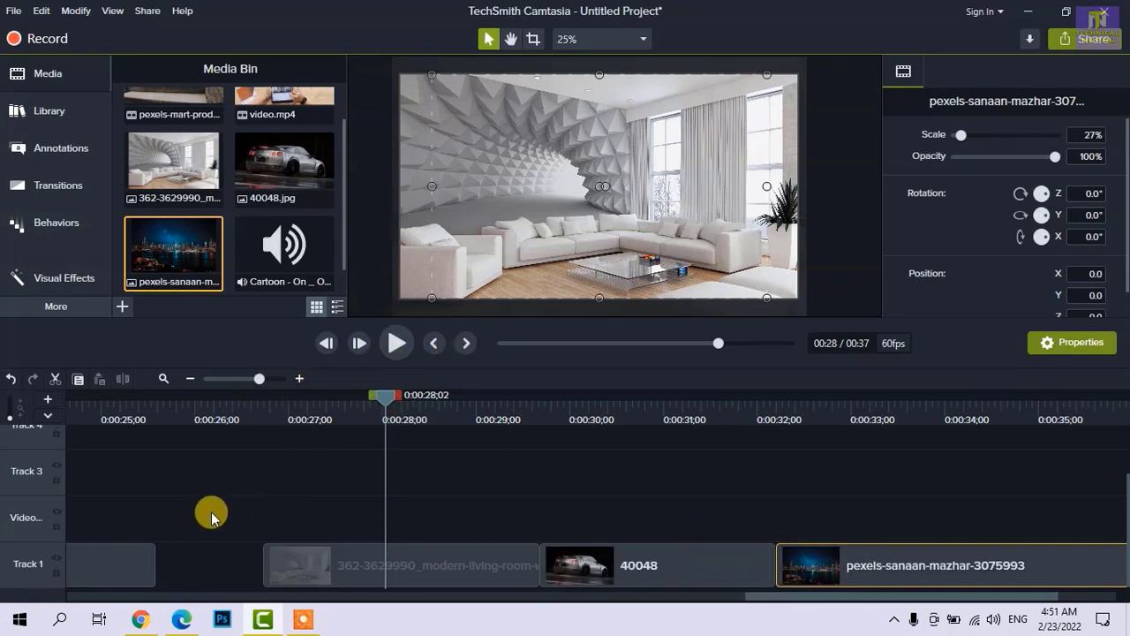
left_click_drag(778, 600, 811, 599)
mouse_move(1121, 525)
left_mouse_down()
mouse_move(1124, 459)
mouse_move(1120, 526)
left_mouse_up()
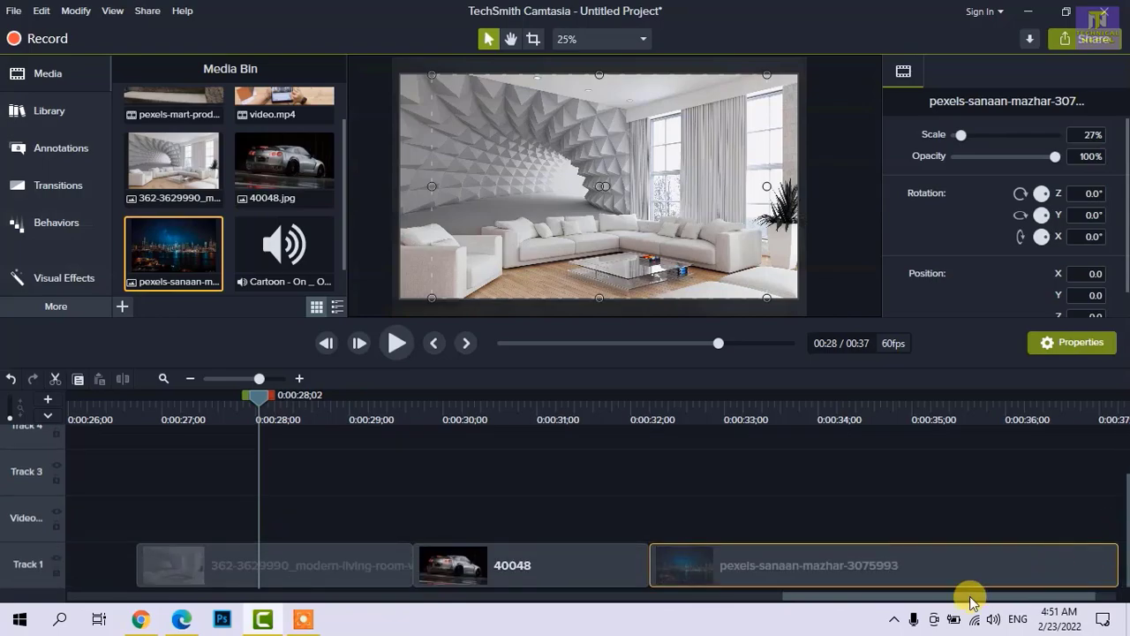
left_click_drag(966, 595, 793, 567)
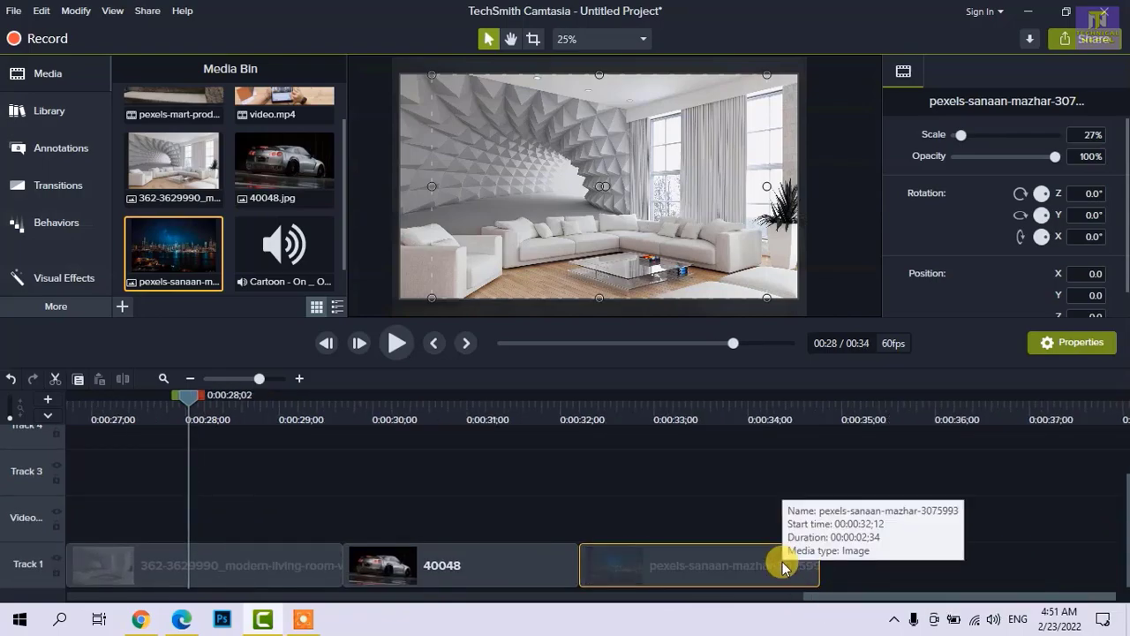
Step: Add the modern living-room image again at the end of Track 1 and shorten it to about 3 seconds
left_click_drag(153, 196, 820, 588)
scroll(833, 595, "right", 2)
left_click_drag(1039, 565, 862, 563)
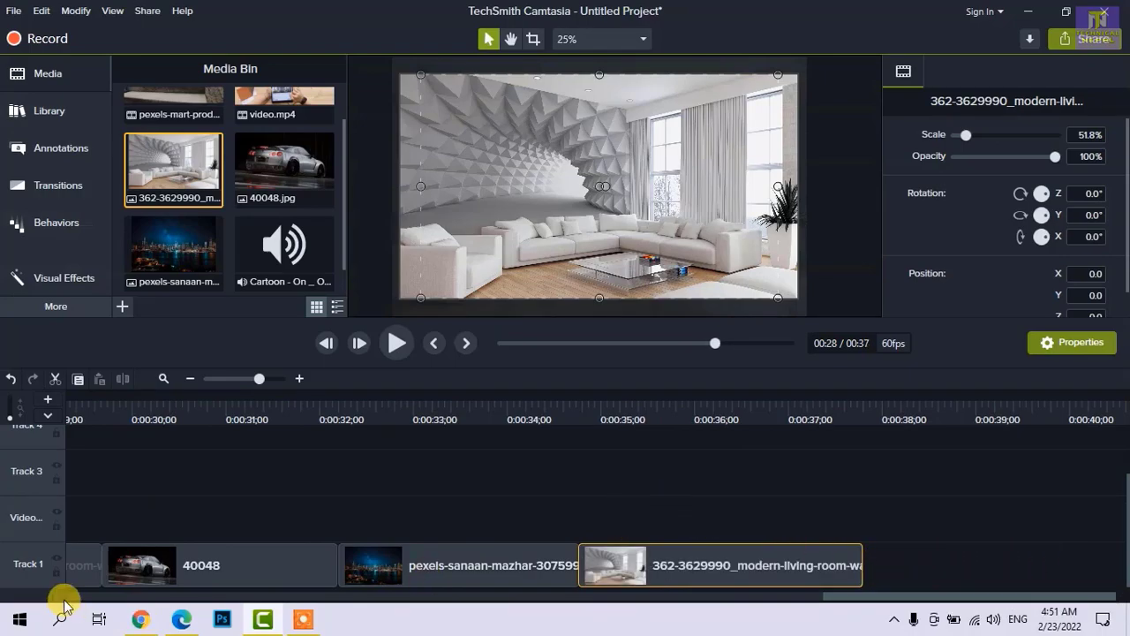
Step: Play the image sequence on Track 1 from the first living-room image into the last one
left_click_drag(1004, 599, 977, 598)
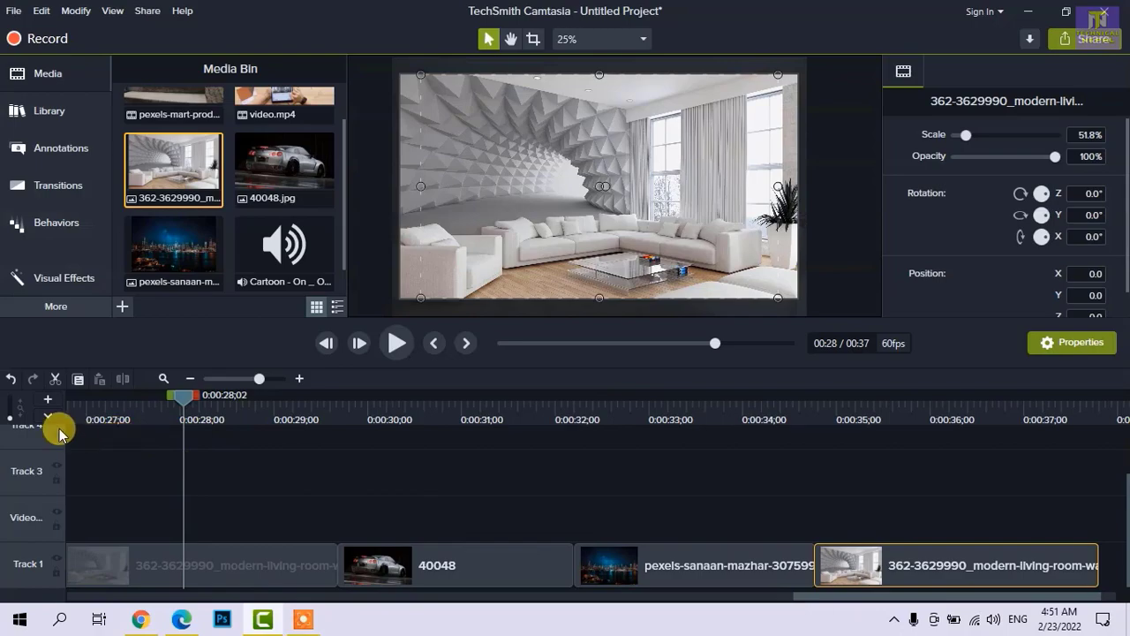
key("space")
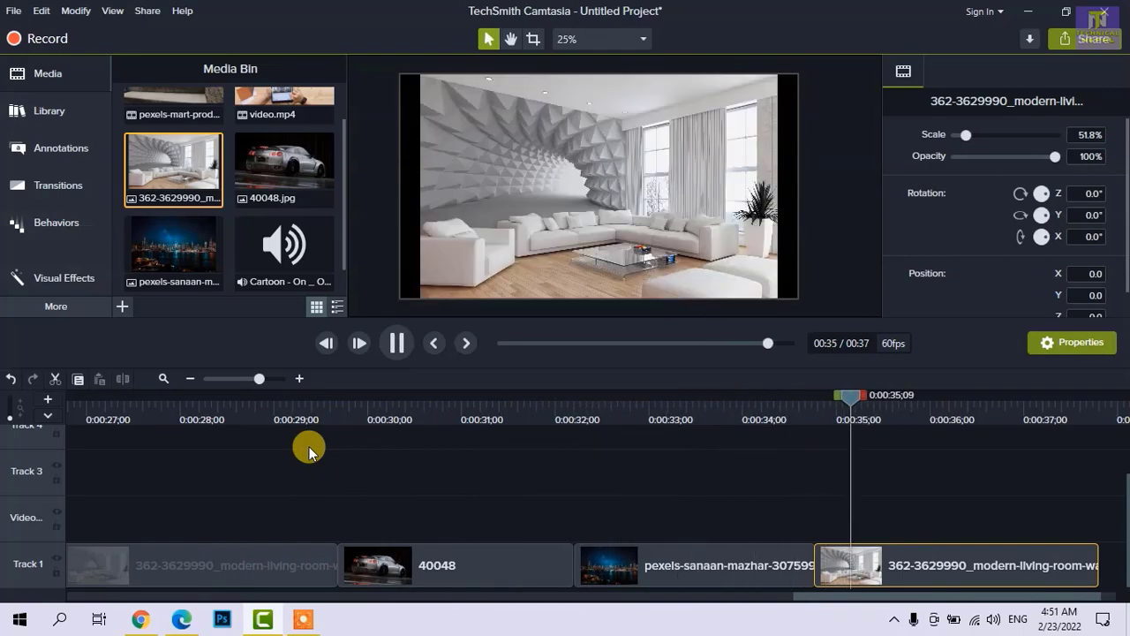
key("space")
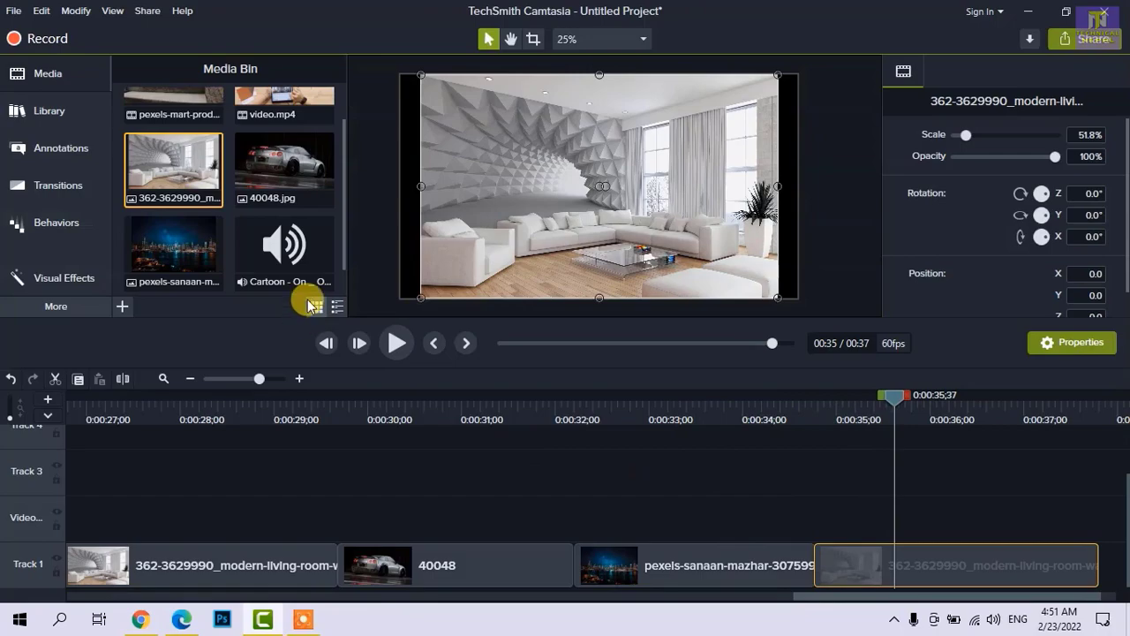
Step: Add the Dissolve transition between the first living-room image and the 40048 car image
scroll(300, 252, "down", 1)
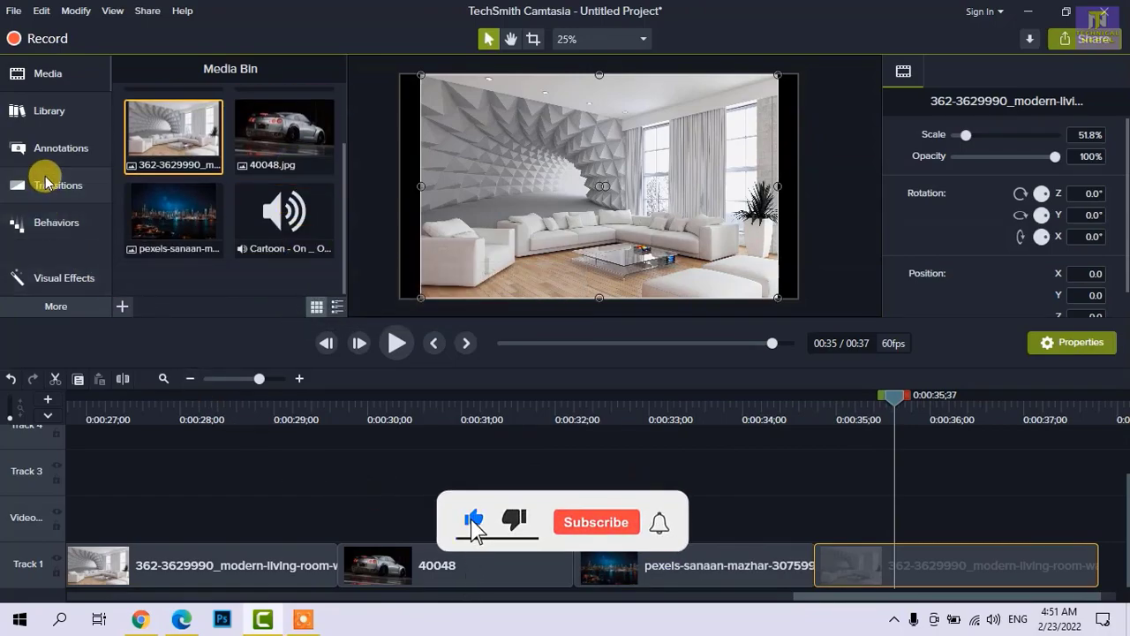
left_click(45, 182)
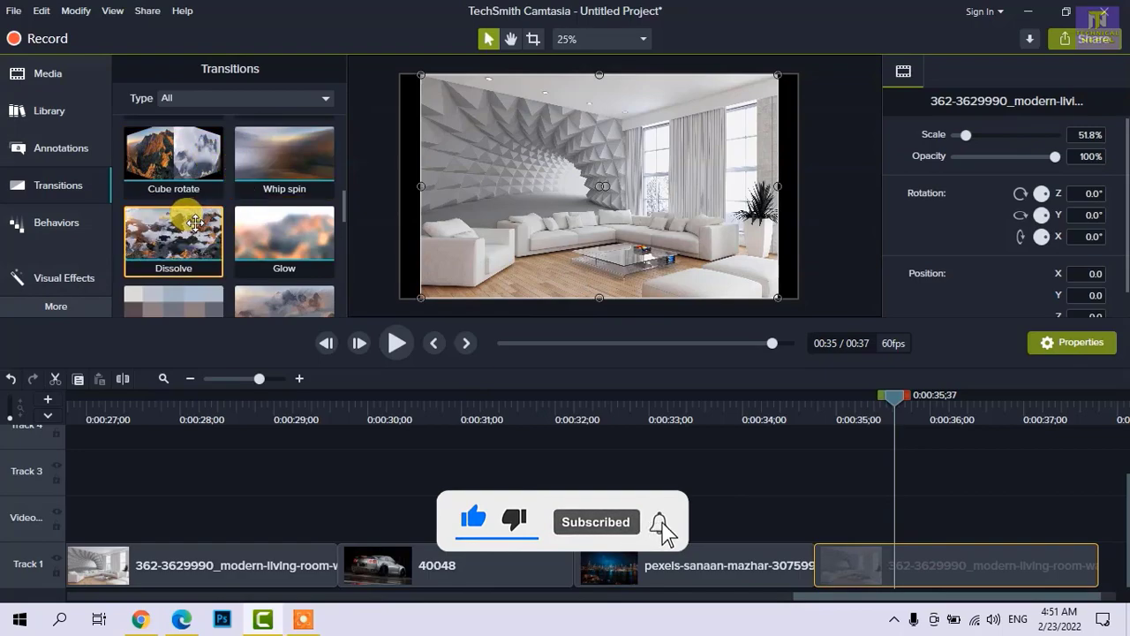
left_click_drag(195, 221, 353, 572)
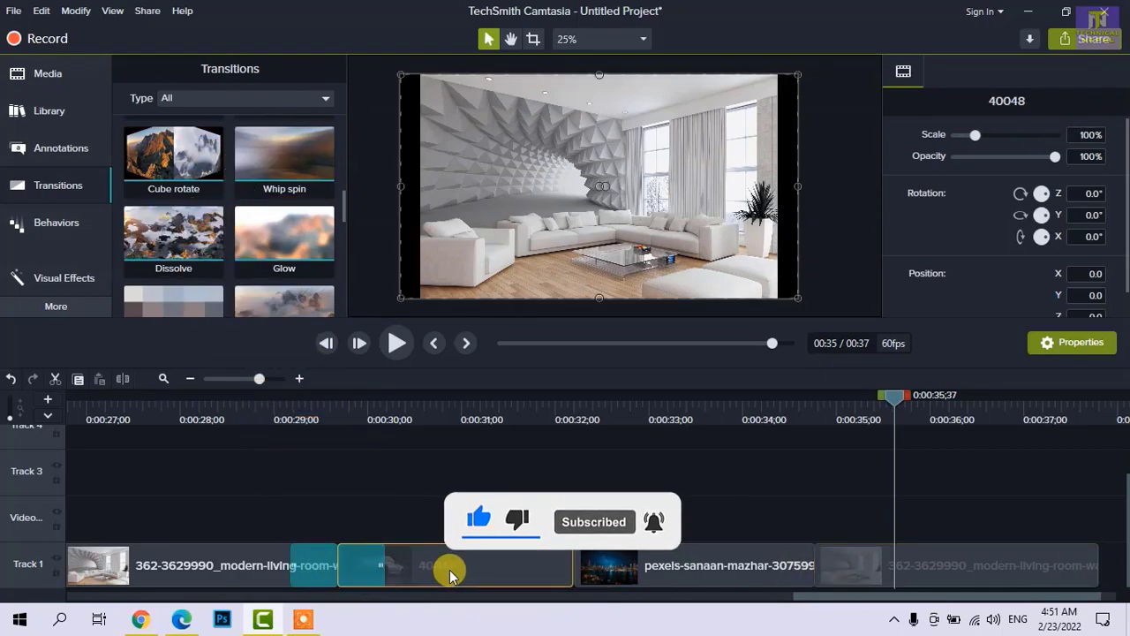
Step: Enlarge the last living-room image on the canvas to about 64% scale, covering the whole frame
left_click(451, 410)
left_click(853, 411)
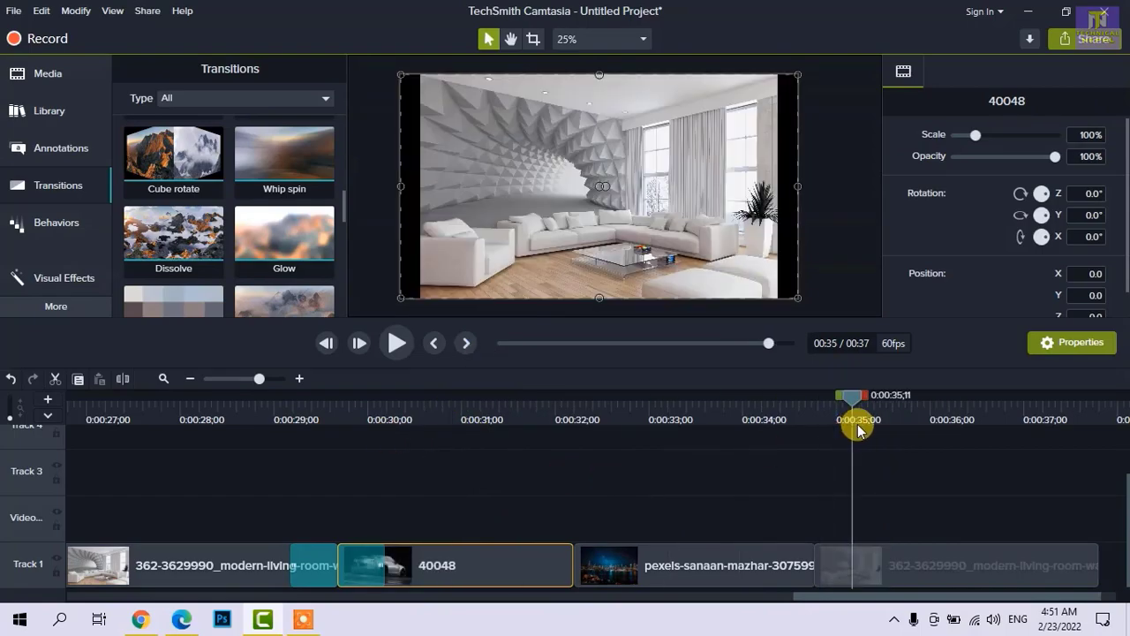
left_click(439, 95)
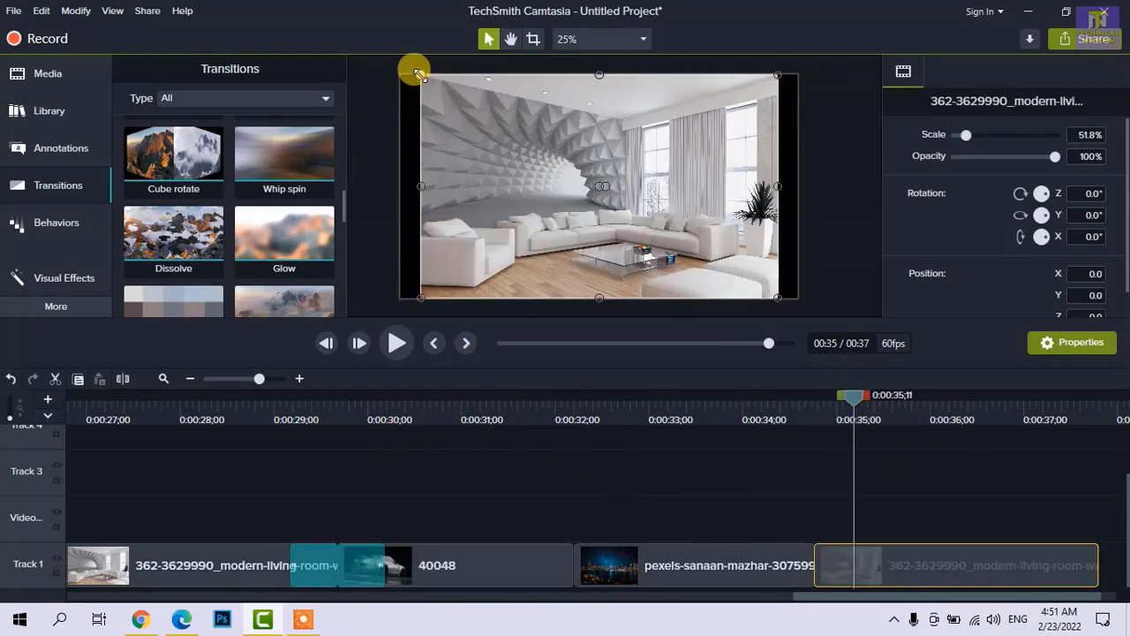
left_click_drag(418, 72, 379, 57)
left_click_drag(775, 294, 816, 308)
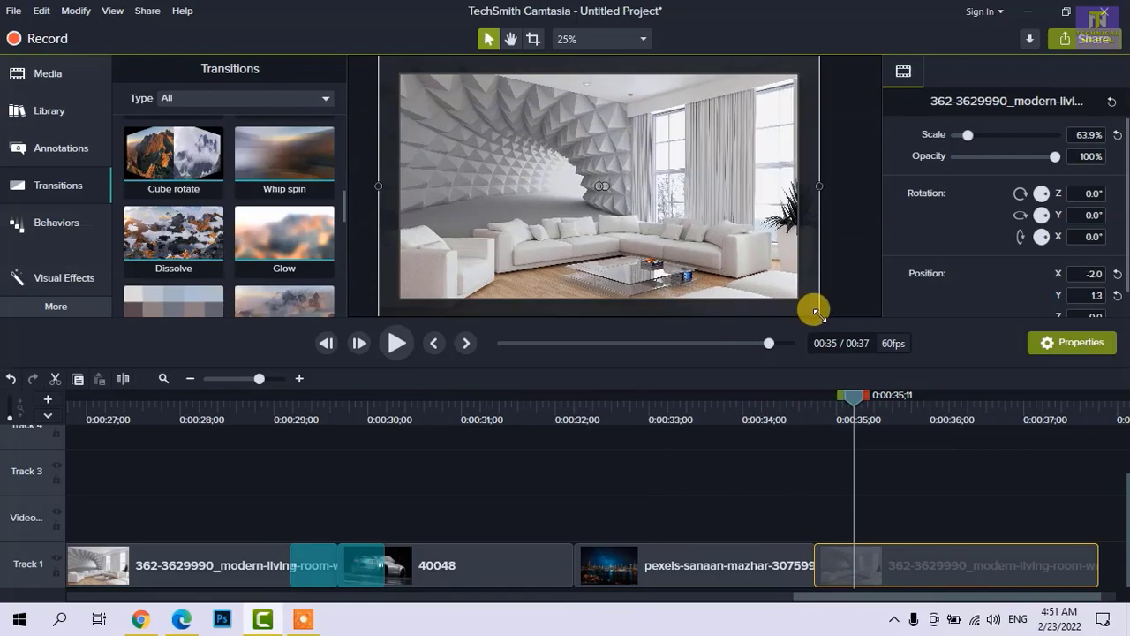
Step: Enlarge the city skyline image on the canvas to about 32% scale, covering the whole frame
left_click(674, 578)
left_click(685, 418)
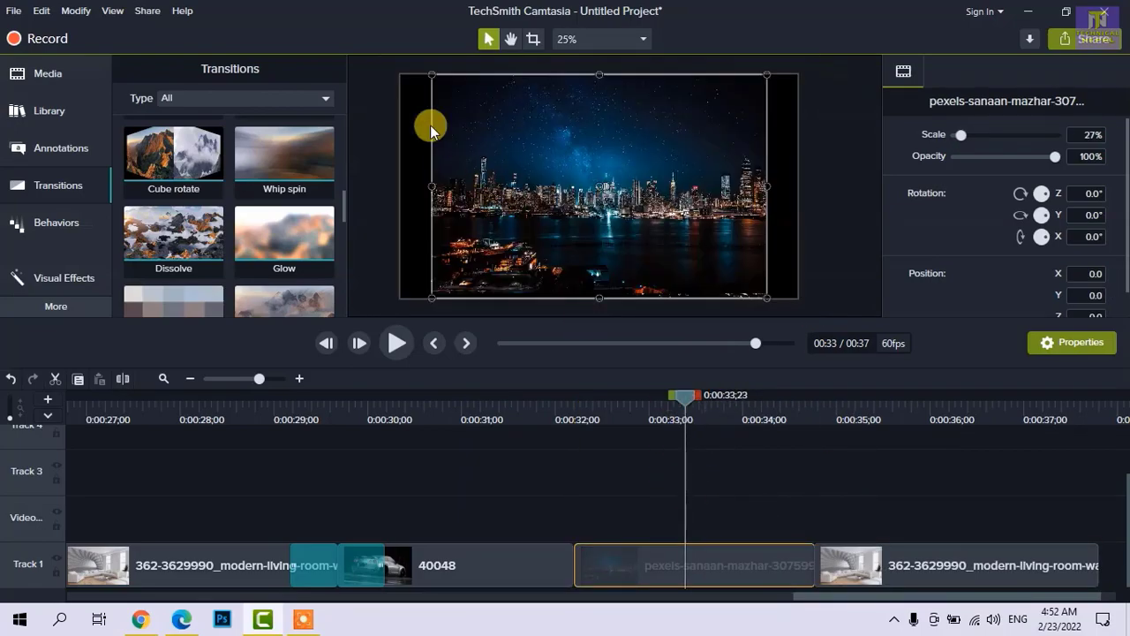
left_click(429, 69)
left_click(433, 75)
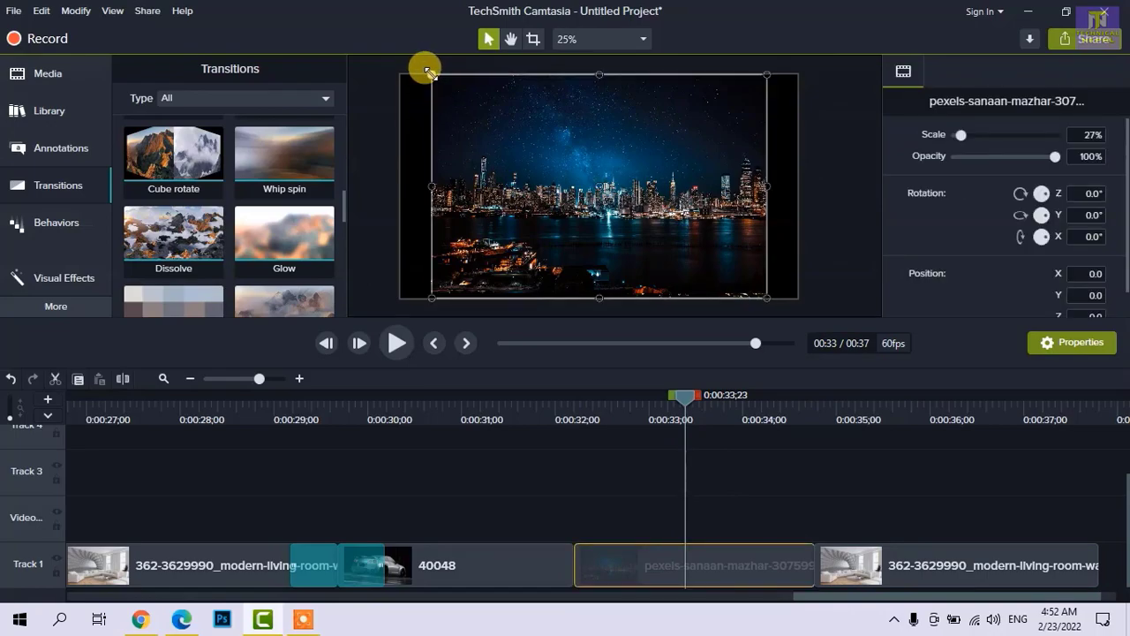
left_click_drag(429, 69, 398, 69)
left_click_drag(765, 299, 784, 315)
Step: Play the timeline from about 28 seconds through the Dissolve transition into the car image
left_click(466, 416)
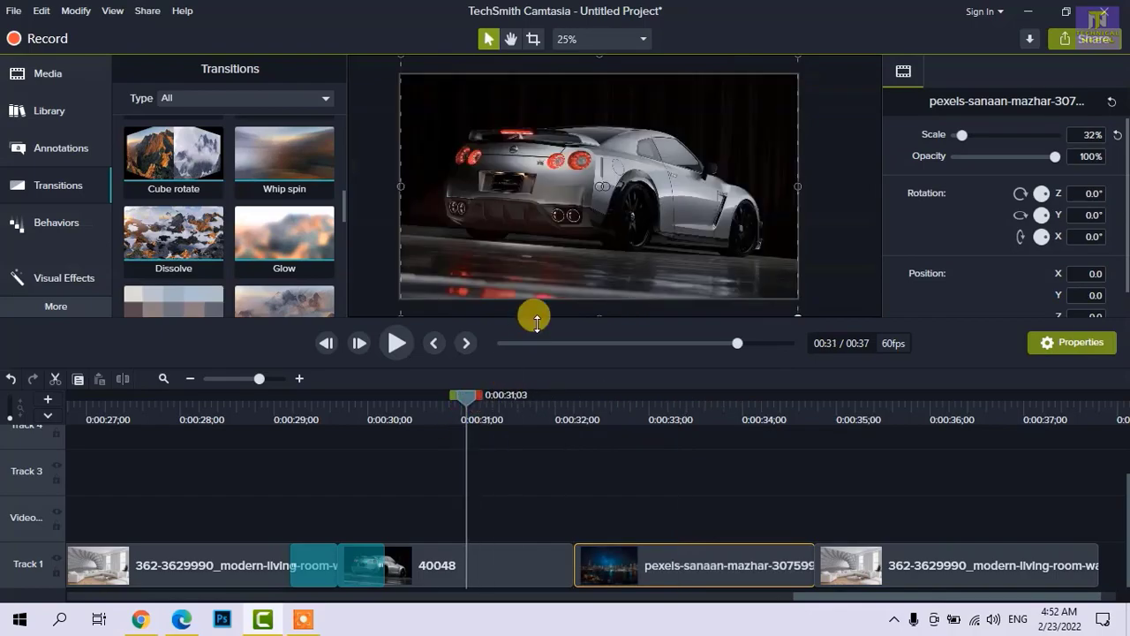
left_click(587, 490)
left_click(196, 411)
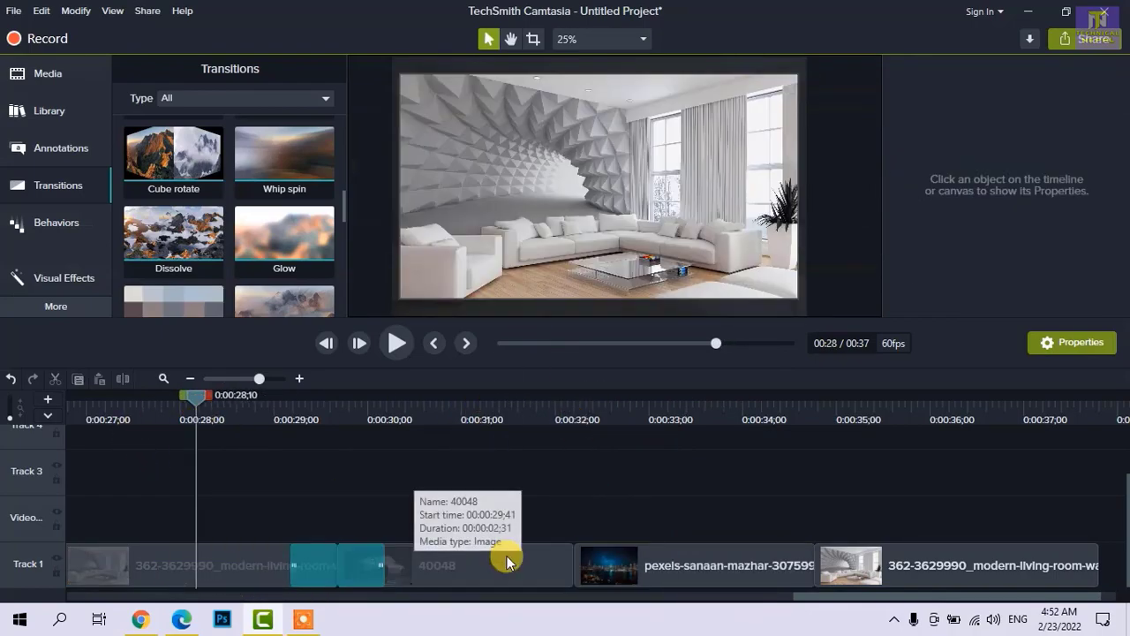
key("space")
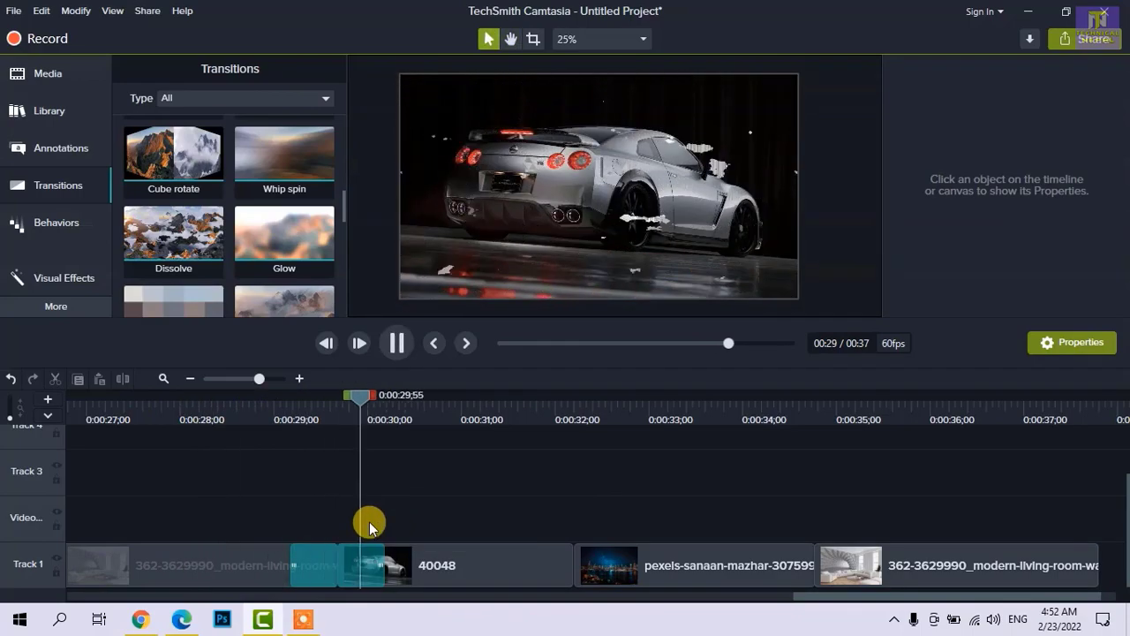
key("space")
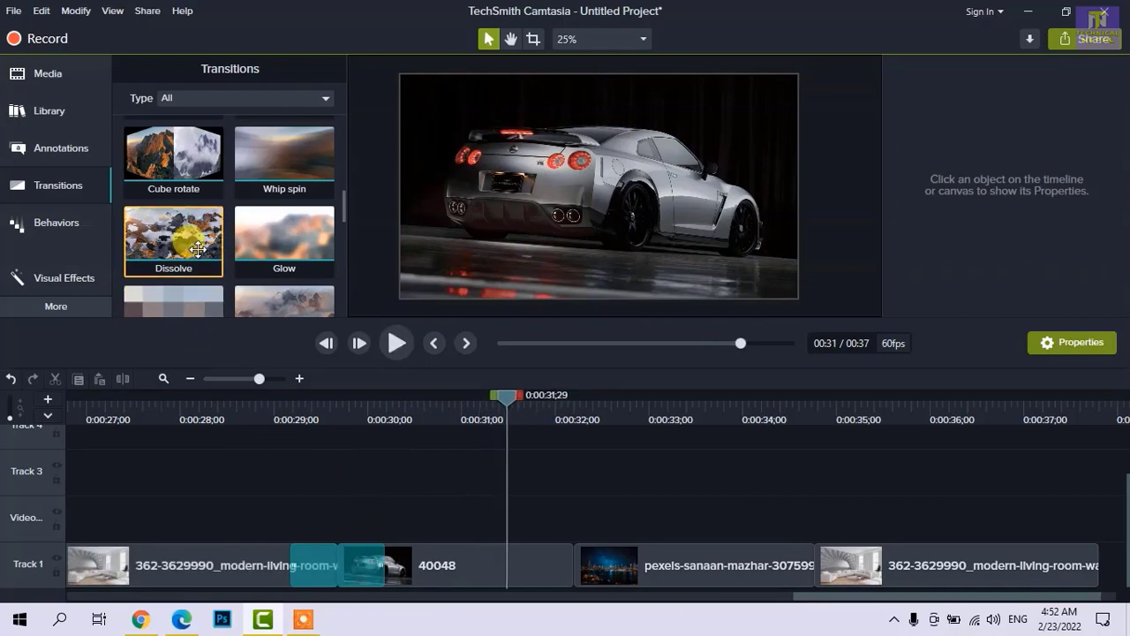
Step: Add the Radial wipe transition between the car and city images and play through it
scroll(252, 254, "down", 3)
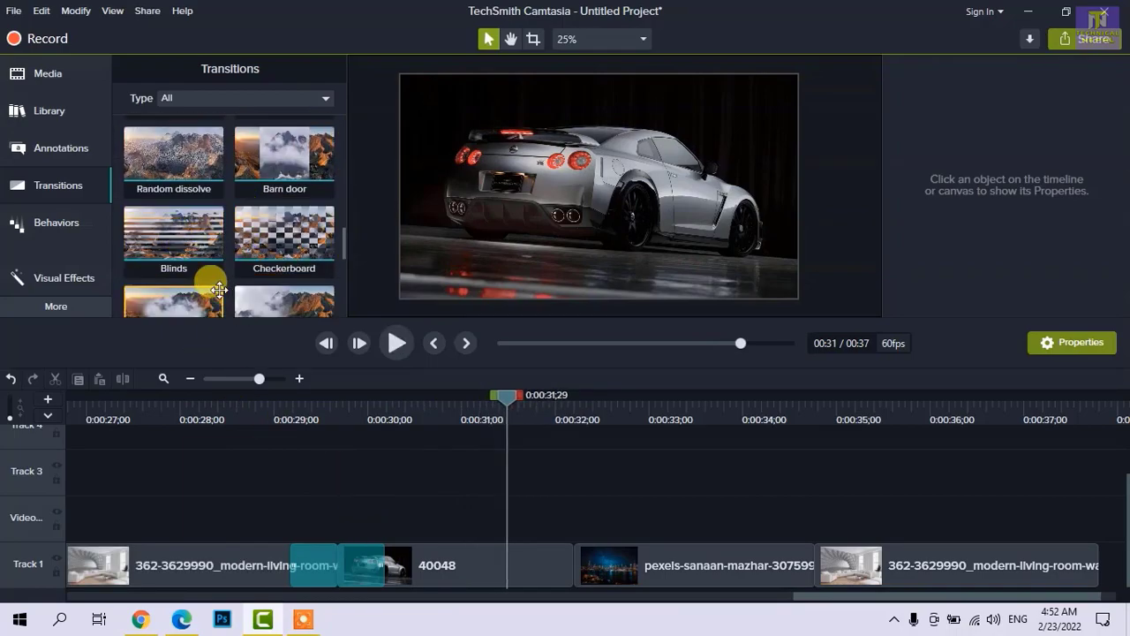
scroll(212, 287, "down", 3)
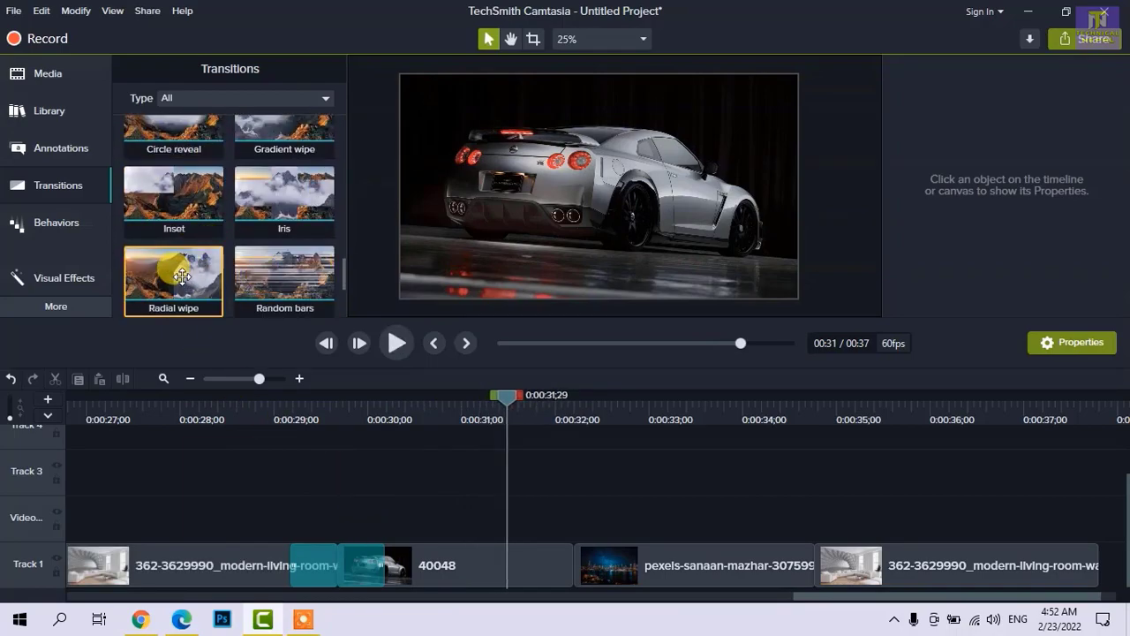
left_click_drag(181, 276, 583, 541)
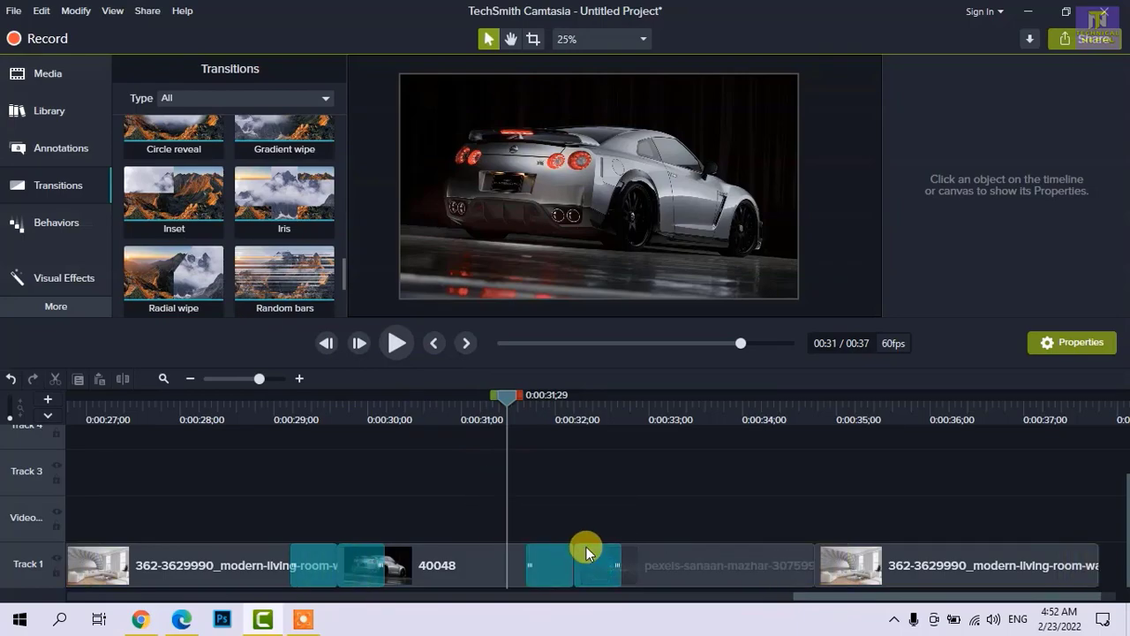
key("space")
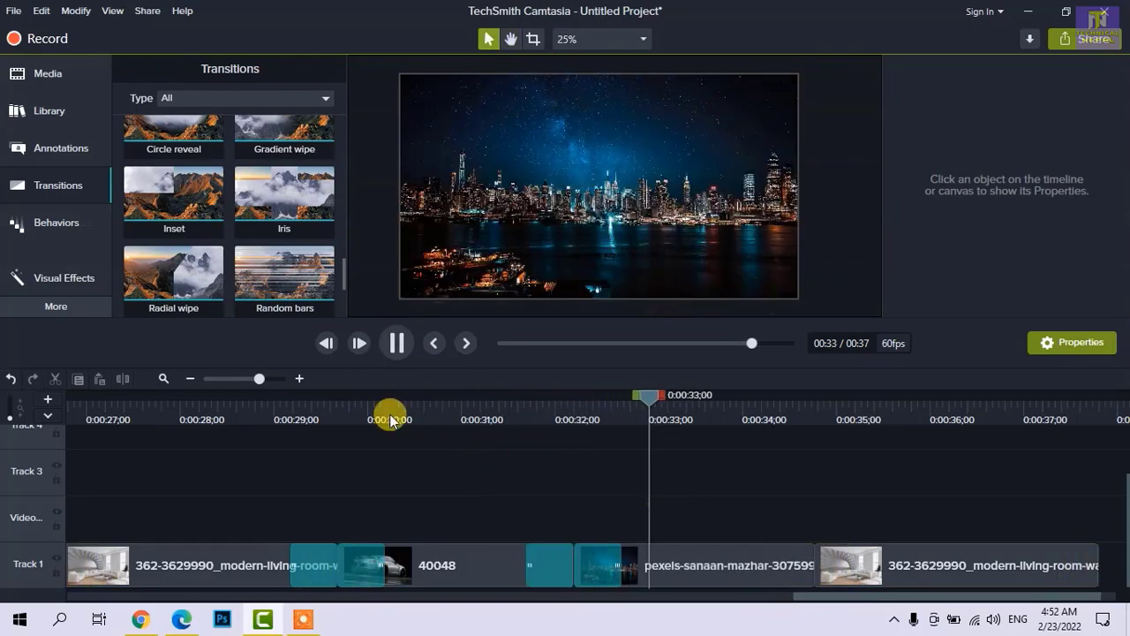
key("space")
Step: Add the Wheel transition between the city image and the last living-room image and play through it
scroll(235, 278, "down", 2)
left_click_drag(284, 241, 798, 555)
key("space")
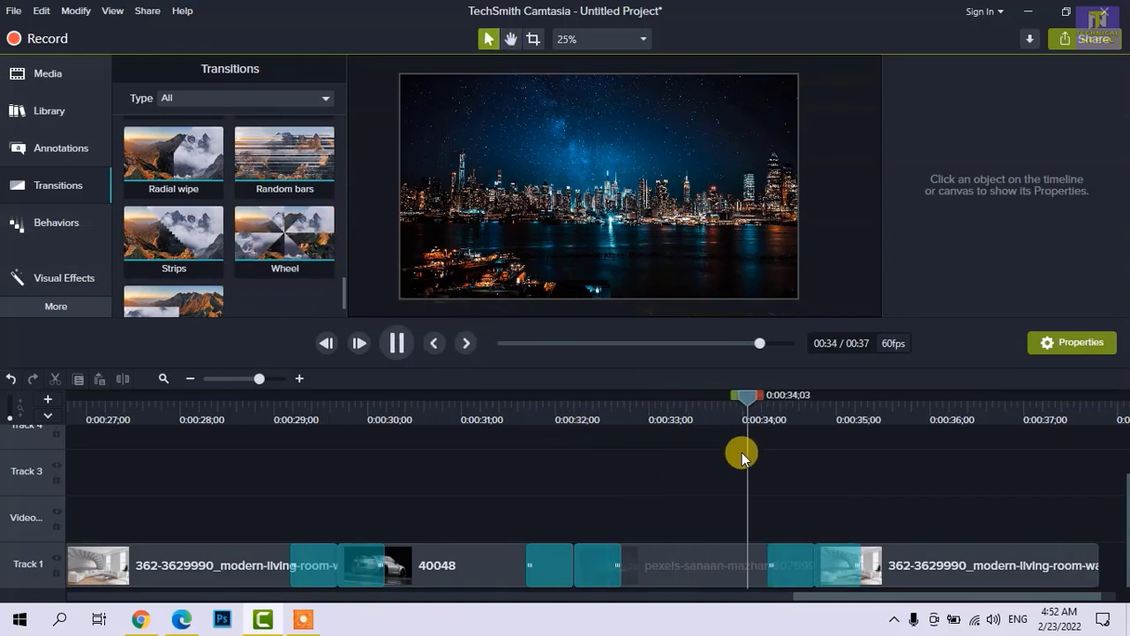
key("space")
Step: Delete the Dissolve and Radial wipe transitions on either side of the car image
key("ctrl+minus")
key("ctrl+minus")
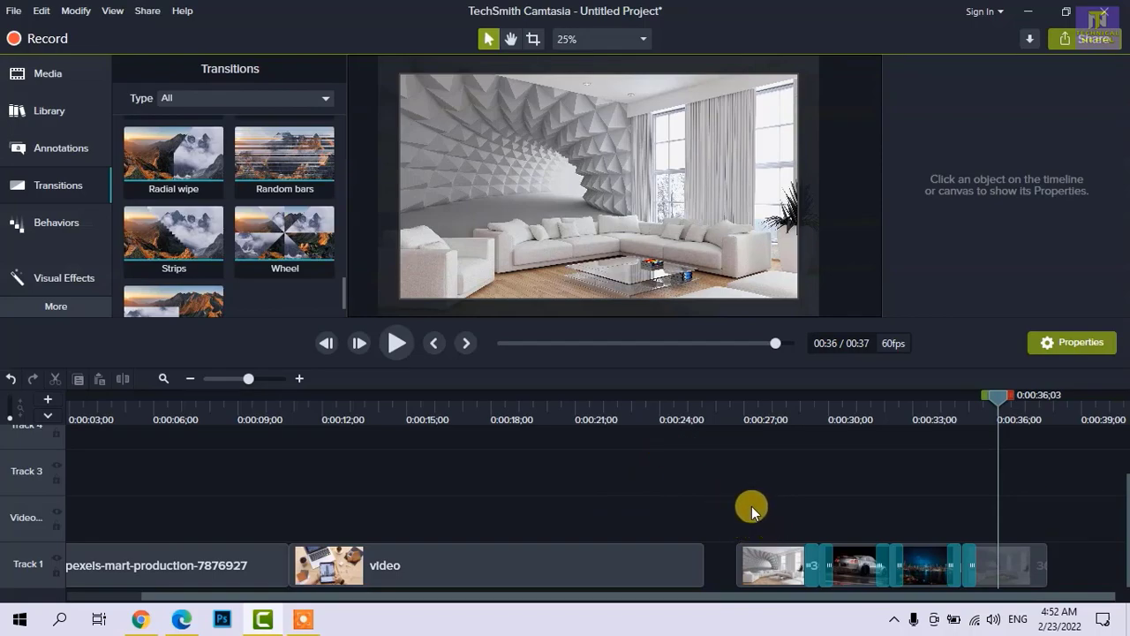
left_click(783, 564)
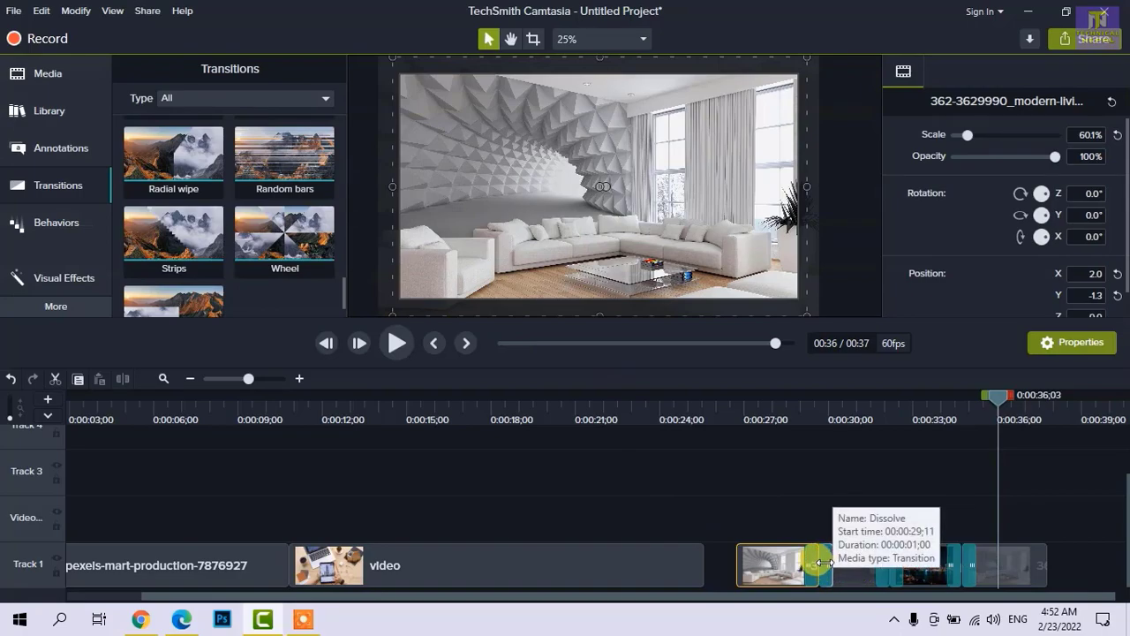
left_click(823, 565)
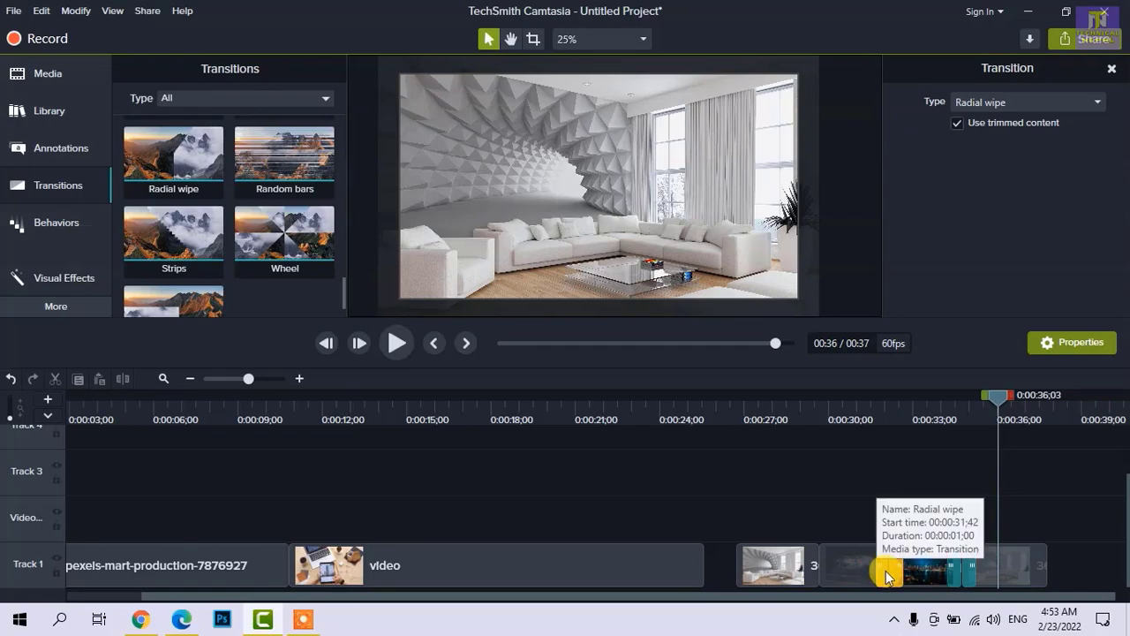
key("Delete")
Step: Change the transition between the city image and the last living-room image to Page roll and play through it
left_click(952, 562)
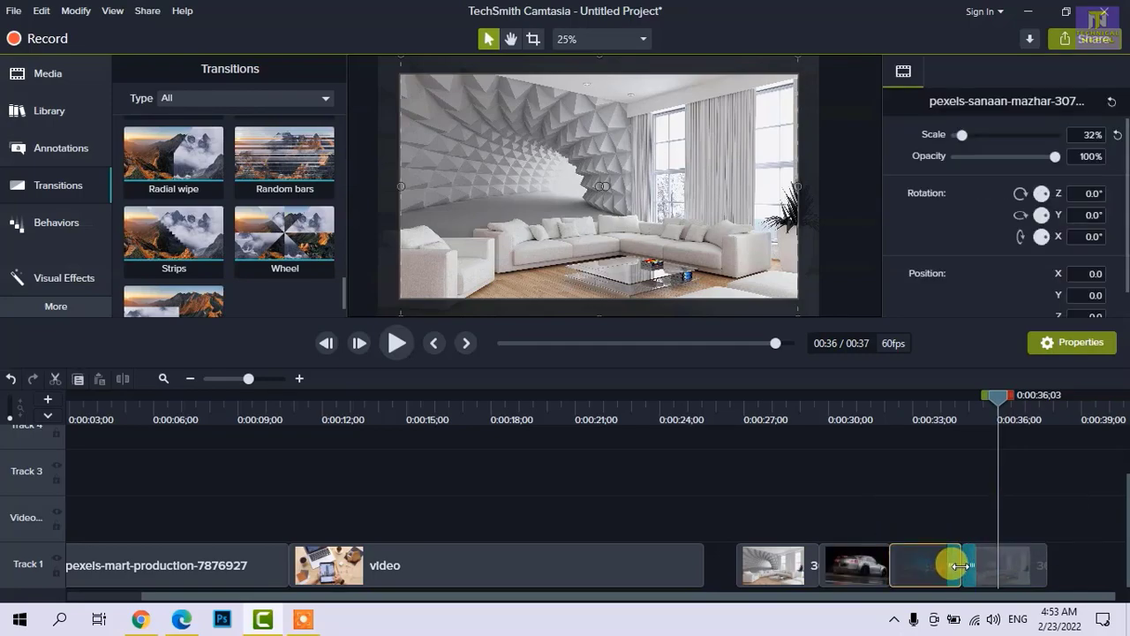
left_click(969, 573)
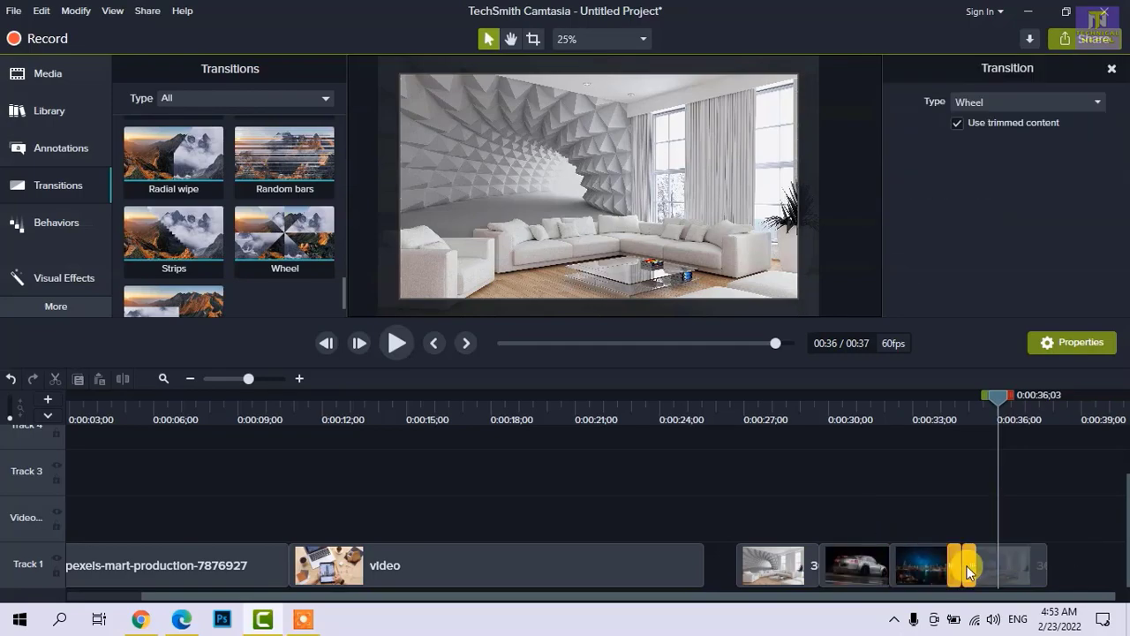
left_click_drag(967, 563, 963, 566)
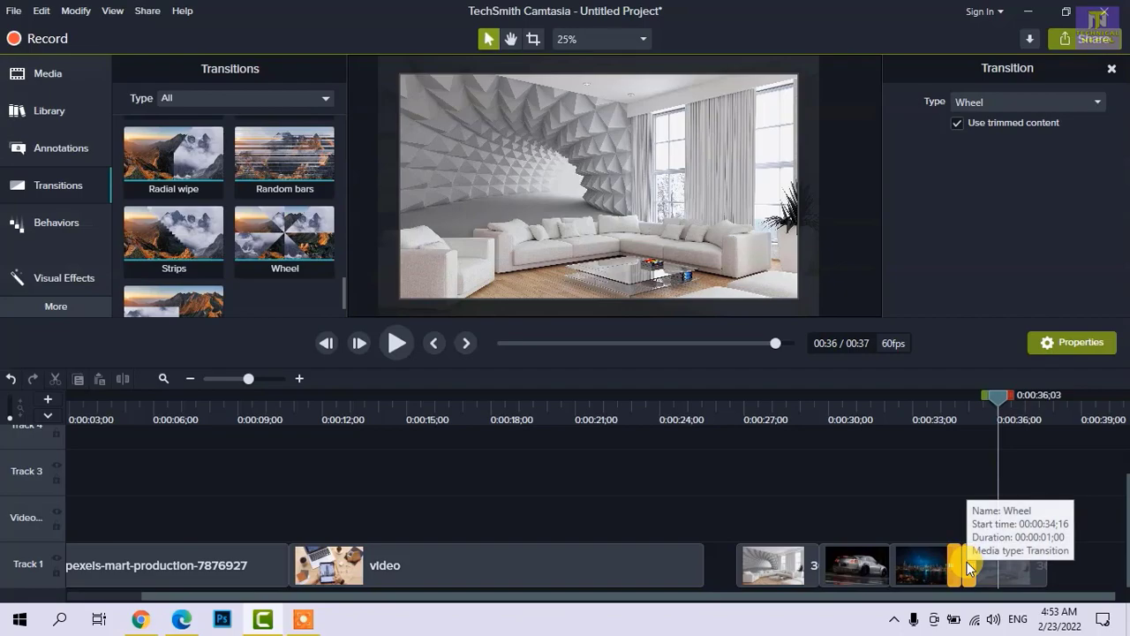
left_click(1019, 104)
mouse_move(1016, 145)
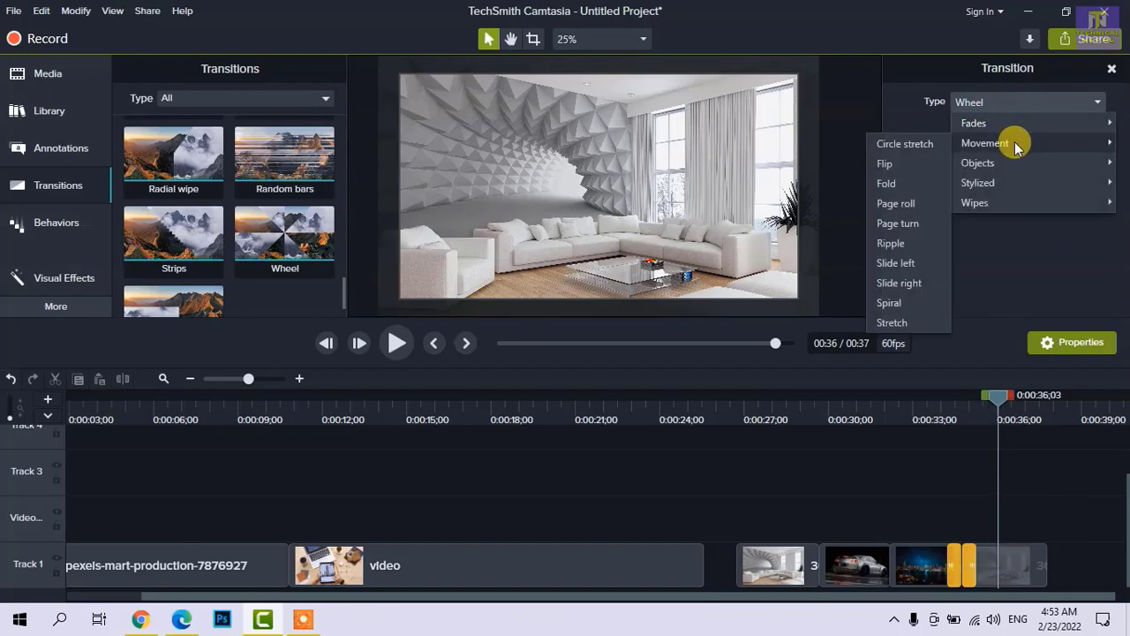
left_click(897, 204)
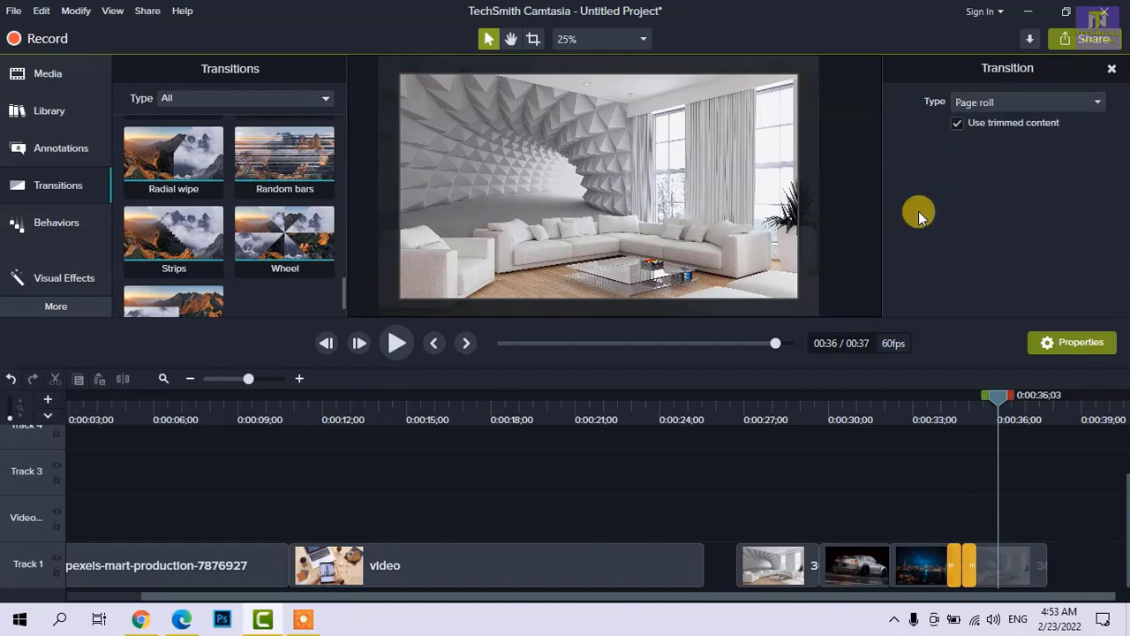
left_click(929, 409)
key("space")
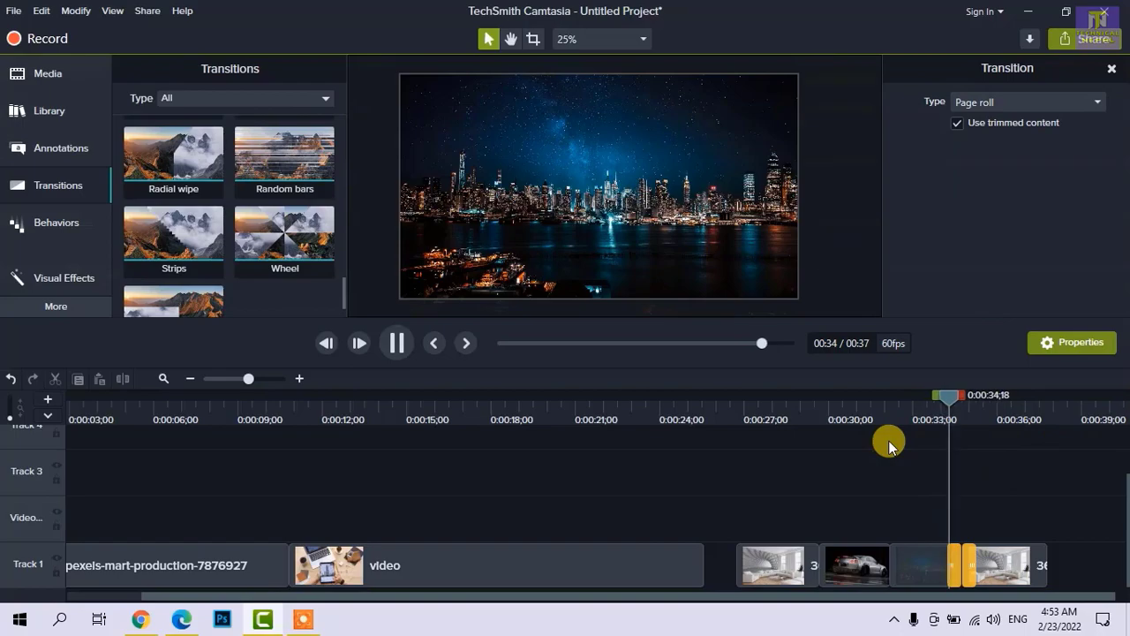
key("space")
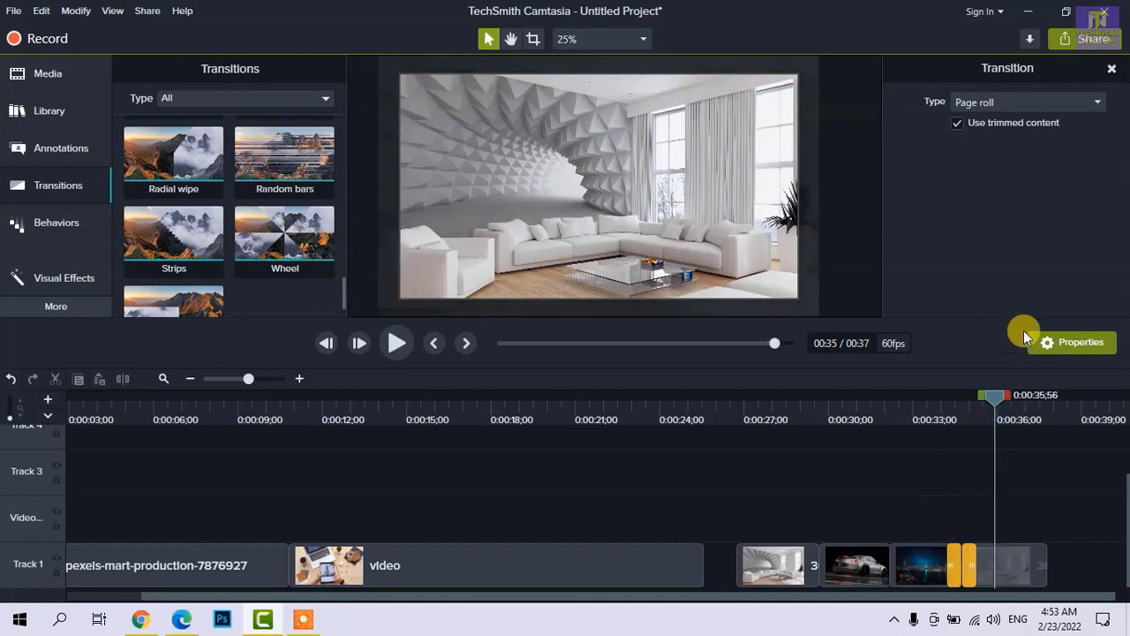
Step: Set the transition between the city image and the last living-room image to Fold and preview it from just before
left_click(1018, 105)
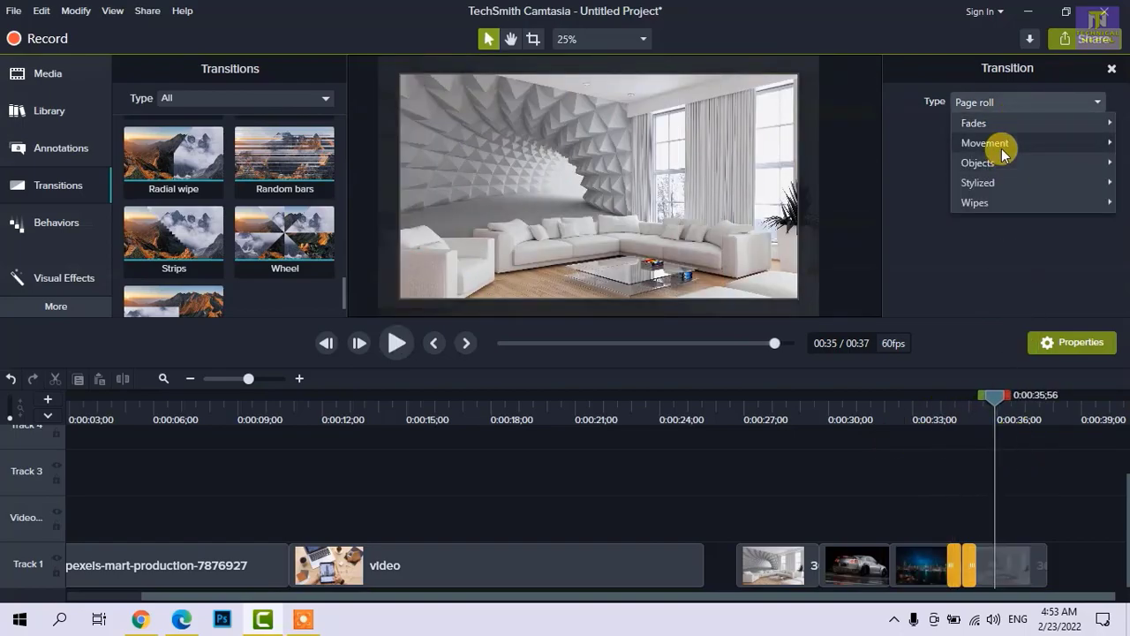
mouse_move(989, 145)
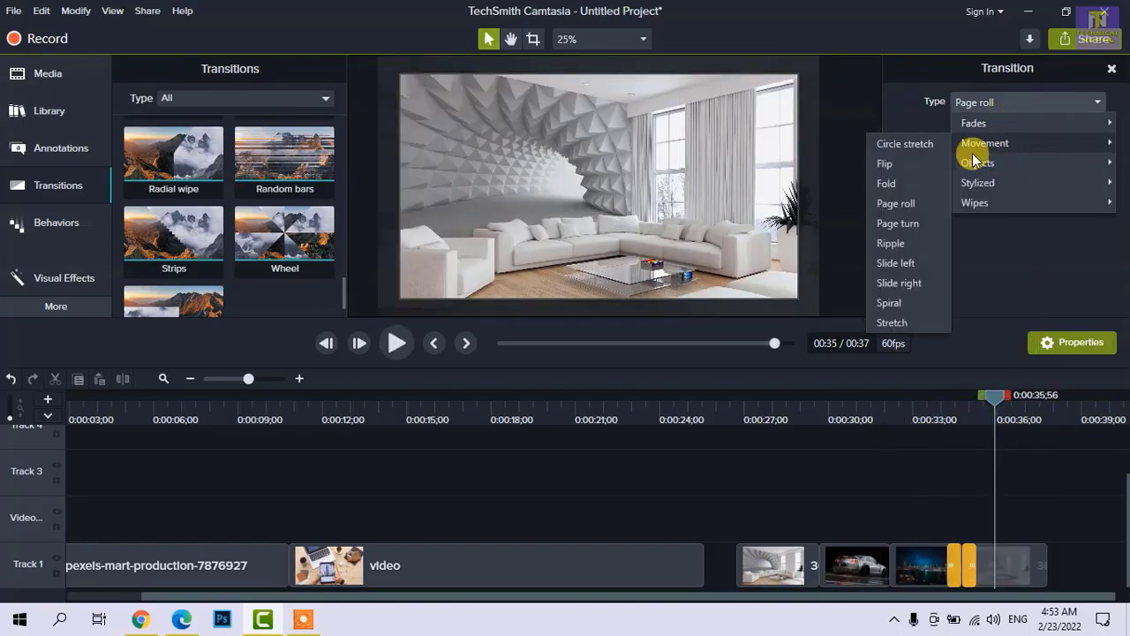
left_click(910, 186)
left_click_drag(937, 404, 910, 406)
key("space")
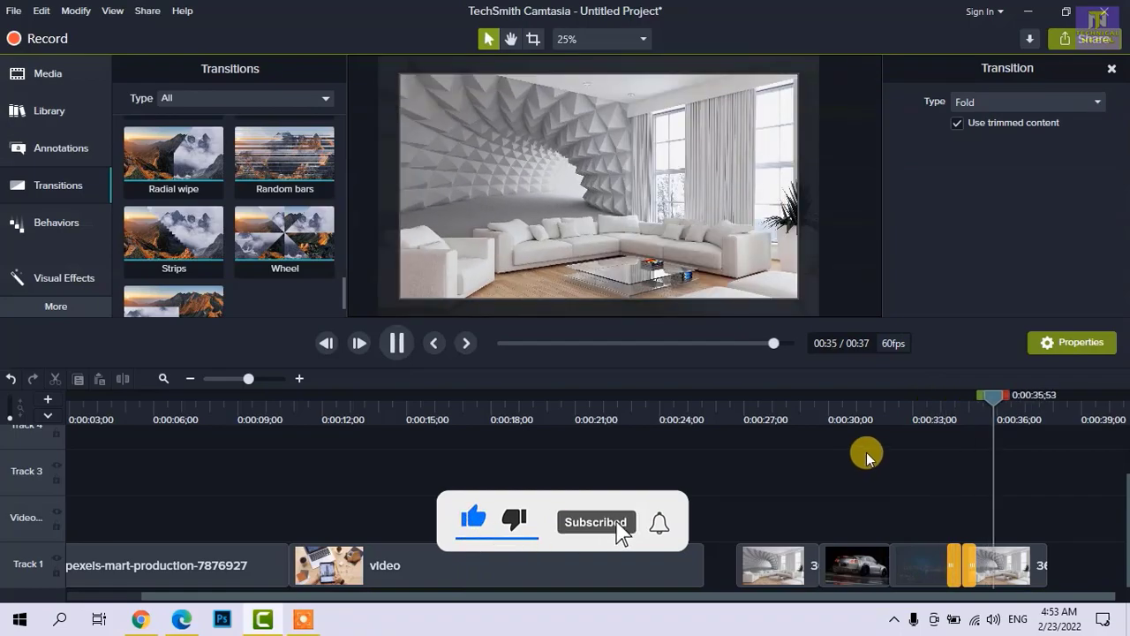
key("space")
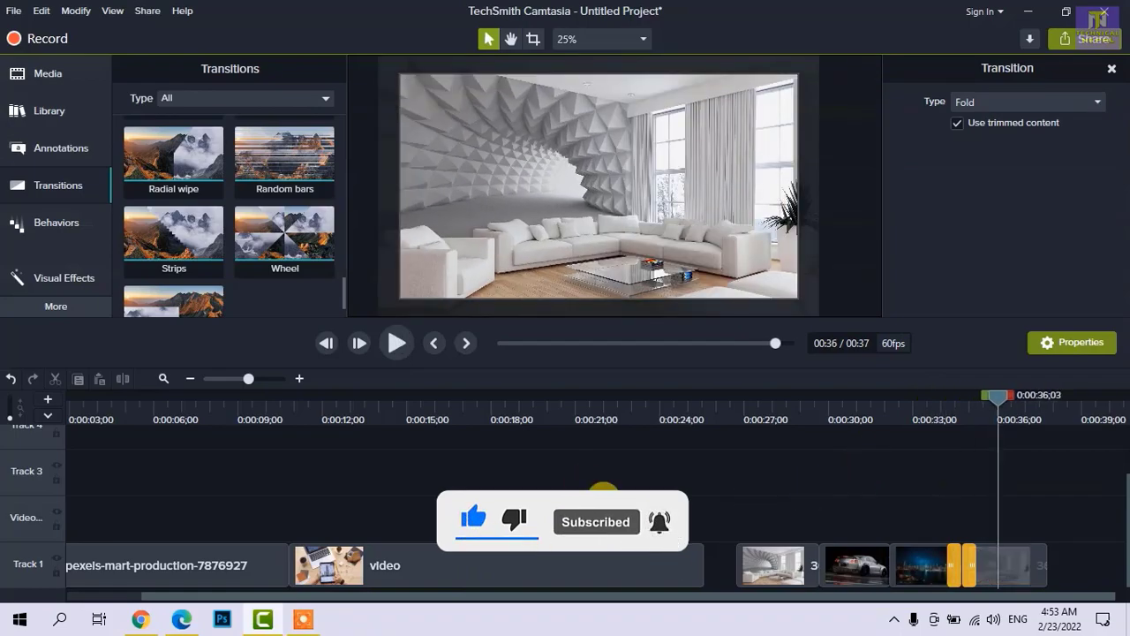